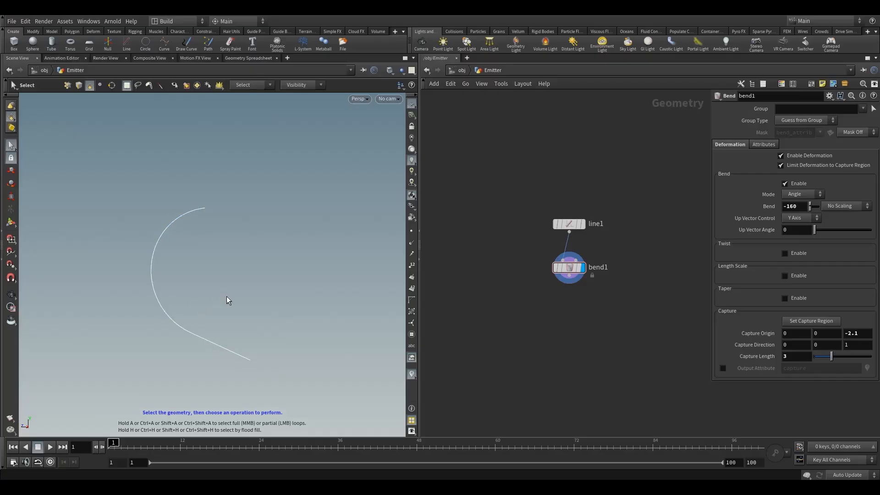
key("Escape")
mouse_move(226, 296)
left_mouse_down()
mouse_move(222, 304)
mouse_move(229, 281)
mouse_move(252, 283)
mouse_move(235, 283)
left_mouse_up()
key("s")
middle_click_drag(572, 322, 557, 303)
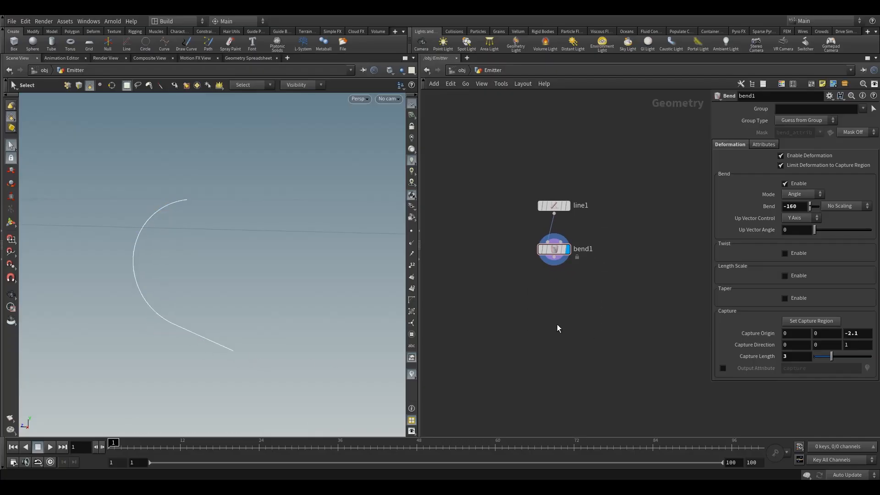
left_click(541, 249)
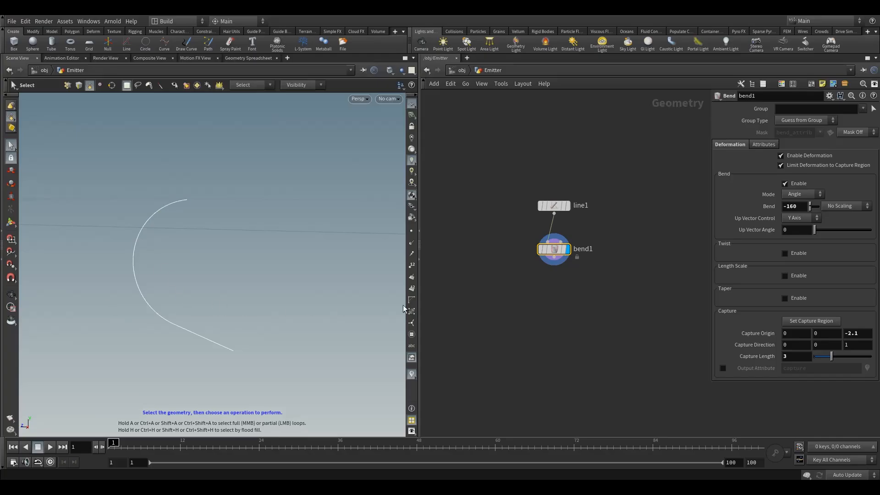
left_click(524, 302)
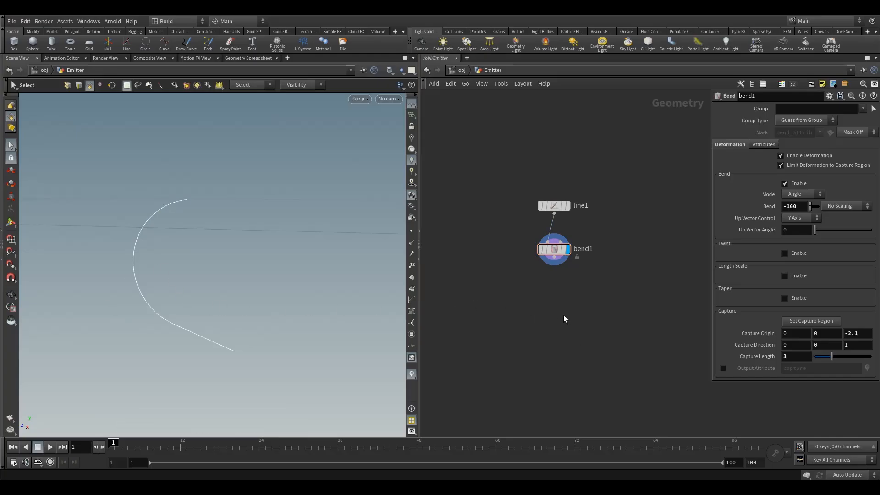
Add a Point VOP below bend1, feed bend1's output into its first input, and make it the displayed node
key("Tab")
type("point")
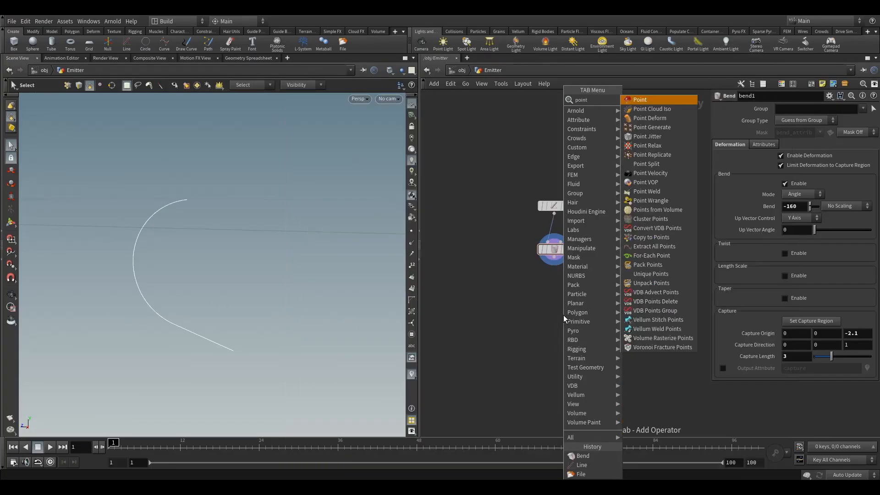
type(" vo")
left_click(654, 101)
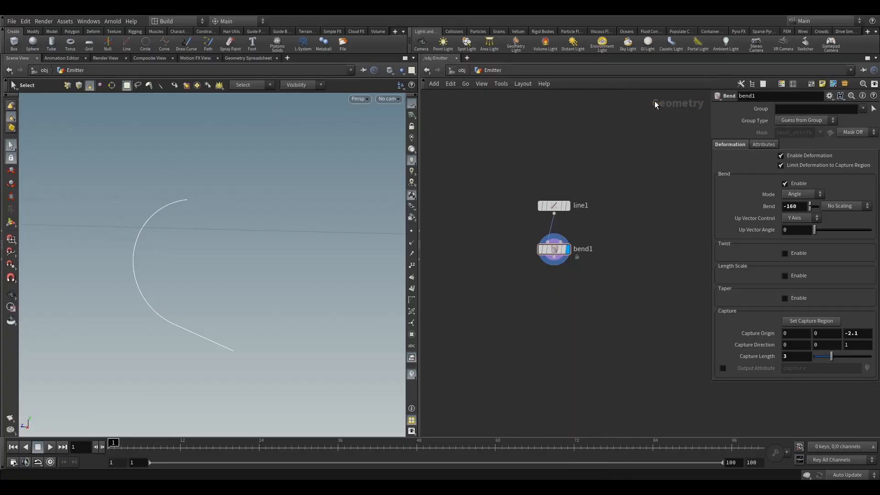
left_click(554, 302)
left_click_drag(554, 258, 544, 293)
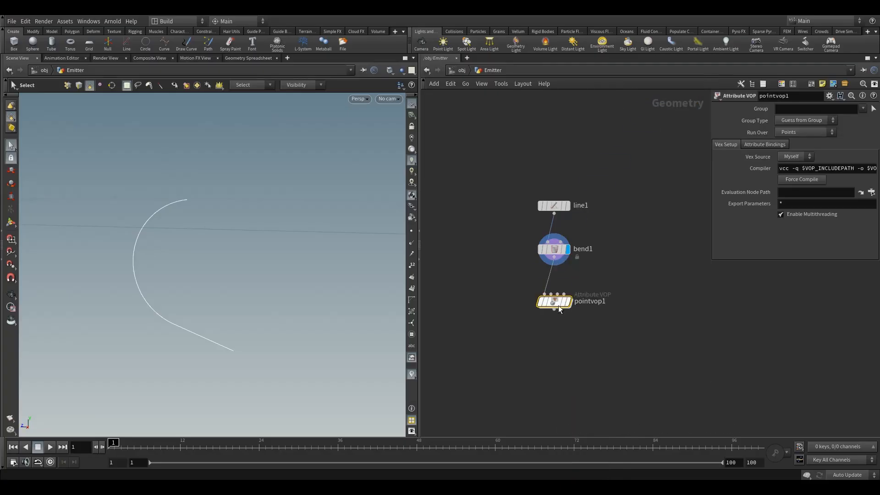
left_click(568, 301)
key("Escape")
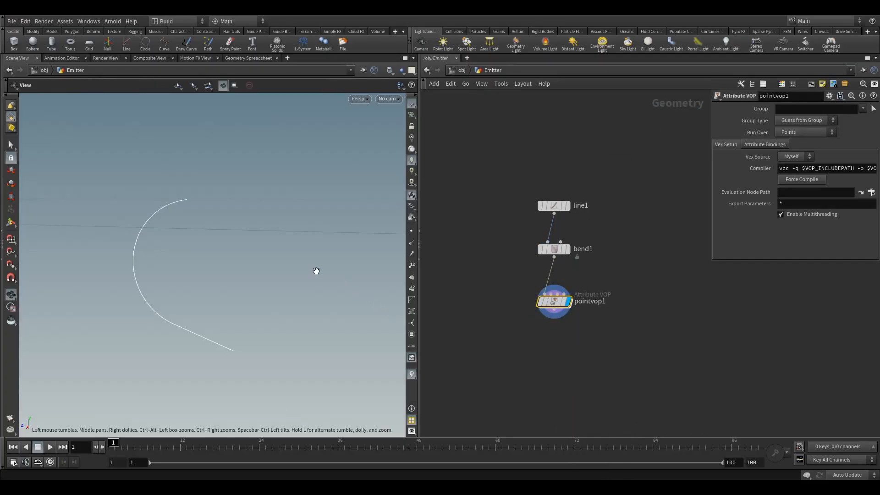
left_click_drag(316, 271, 298, 266, "alt")
Enter the pointvop1 network and connect the global parameters' P output to the P input of the geometry output node
double_click(553, 304)
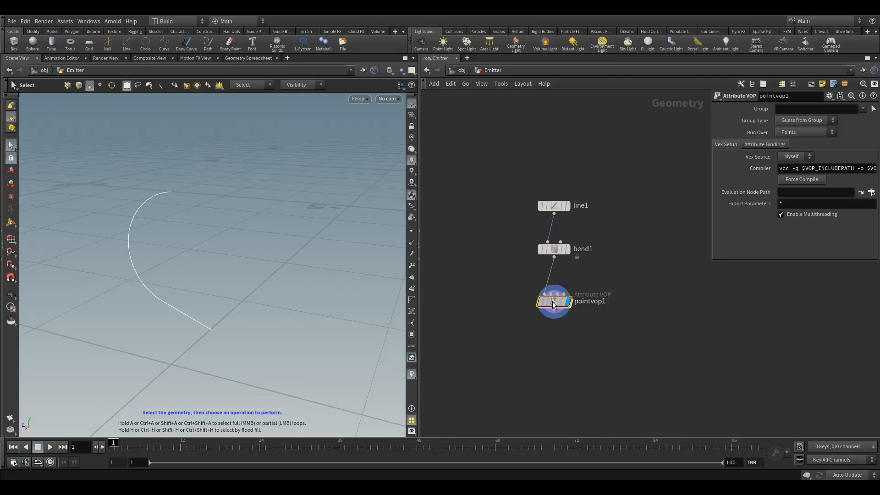
left_click_drag(680, 162, 781, 227)
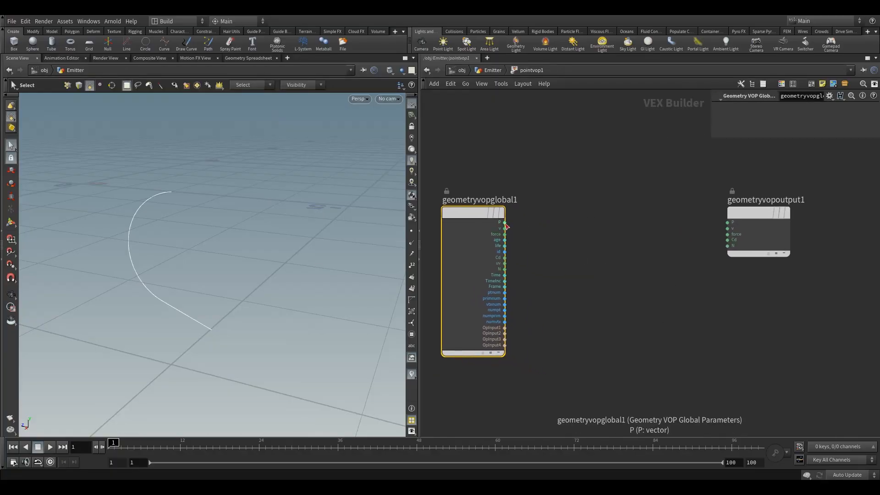
left_click(505, 223)
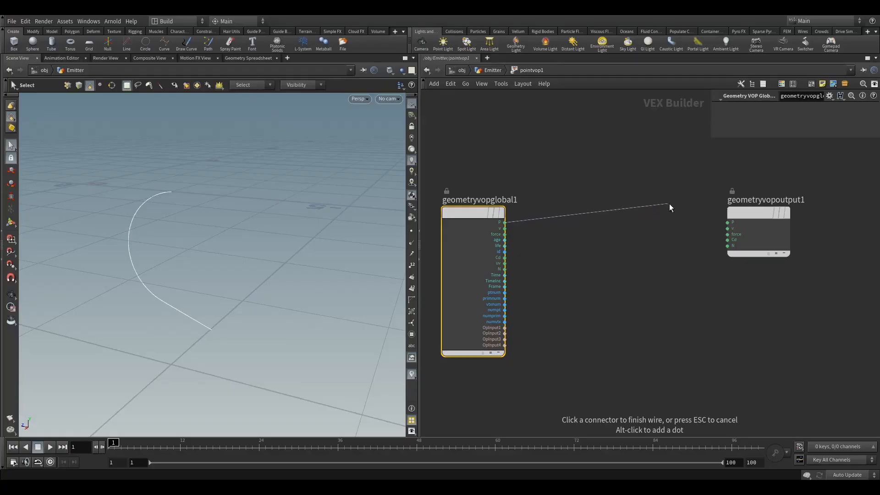
left_click(728, 223)
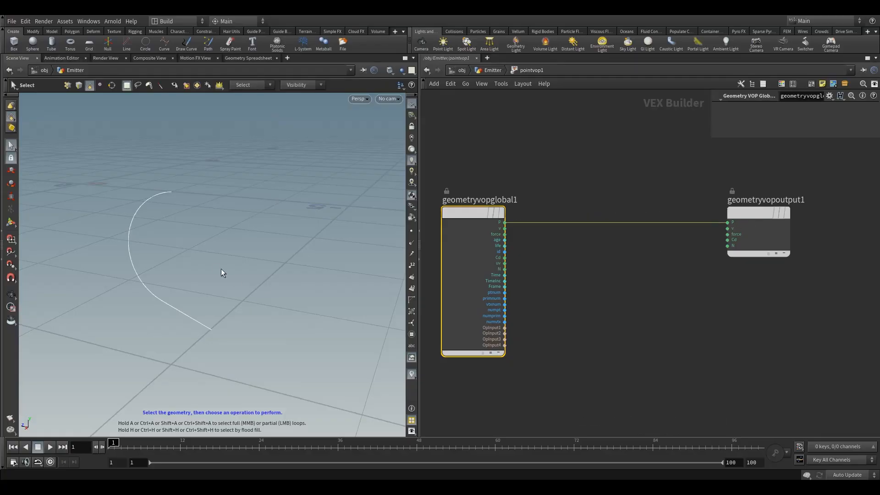
left_click_drag(221, 269, 207, 272, "alt")
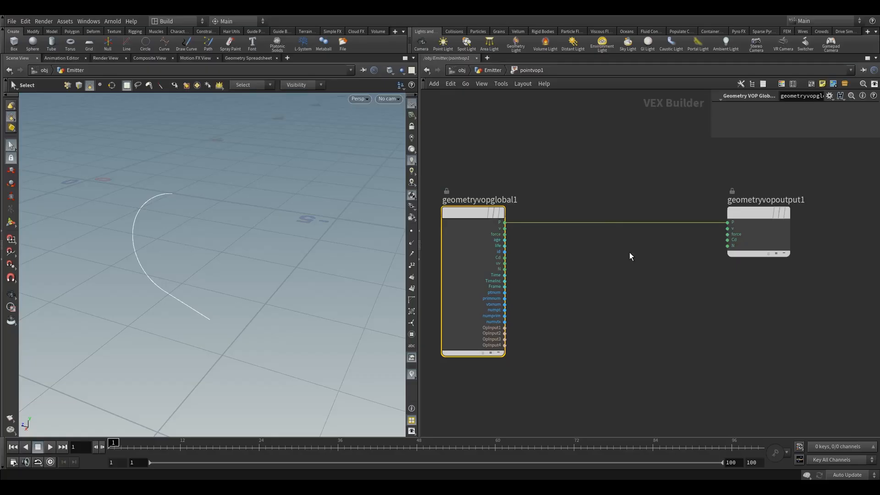
Add a Turbulent Noise node between the global parameters node and the geometry output node
middle_click_drag(658, 290, 669, 292)
left_click(591, 290)
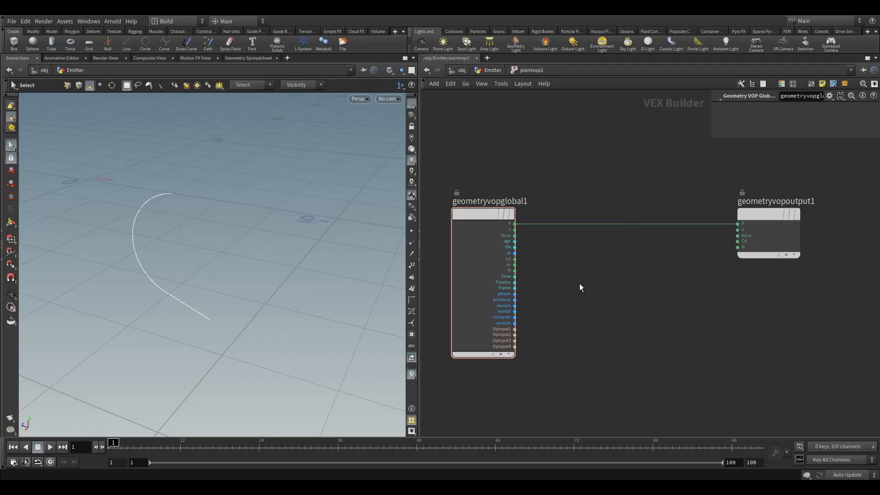
key("Tab")
type("tu")
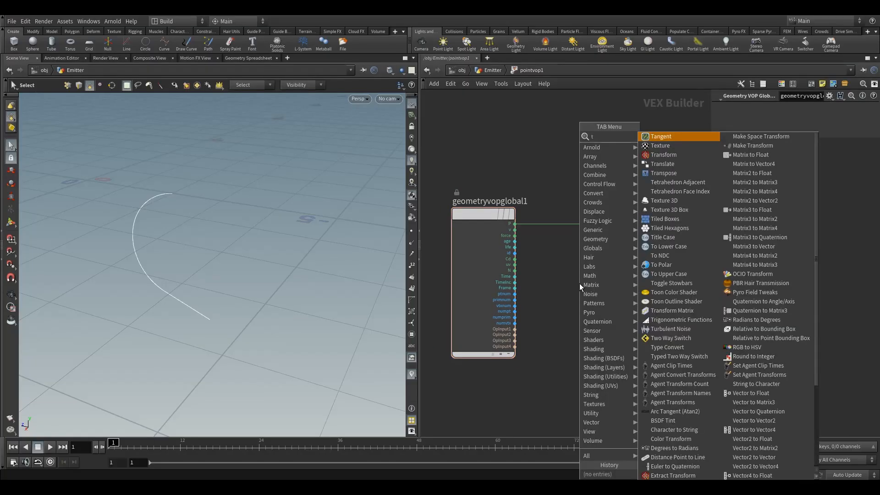
left_click(670, 136)
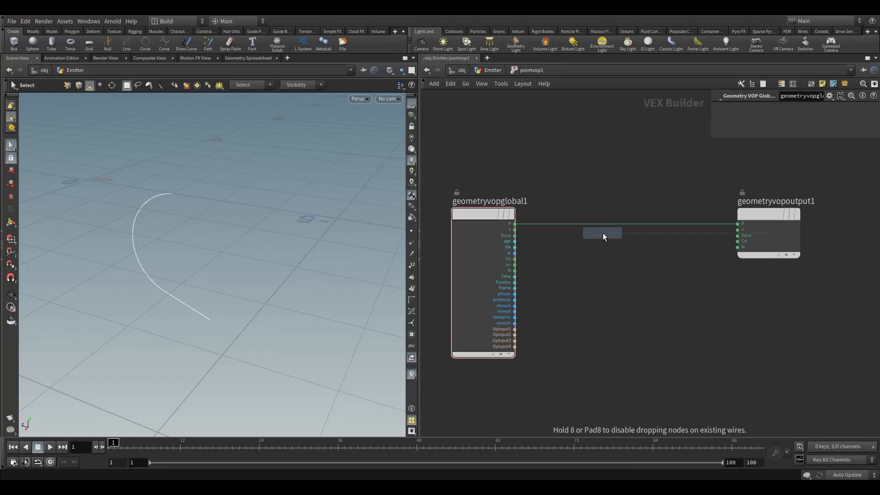
left_click(615, 264)
left_click_drag(613, 259, 623, 255)
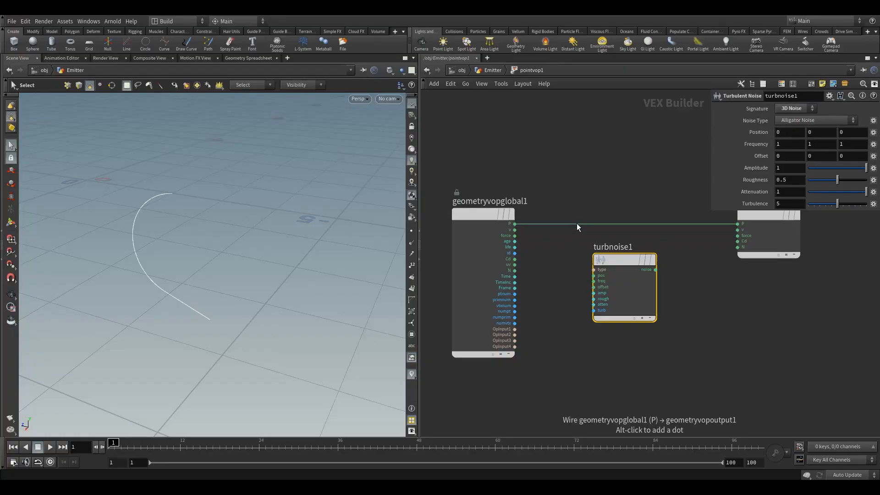
Rewire P into the Turbulent Noise's pos input and connect its noise output to the geometry output's P
left_click_drag(576, 224, 593, 275)
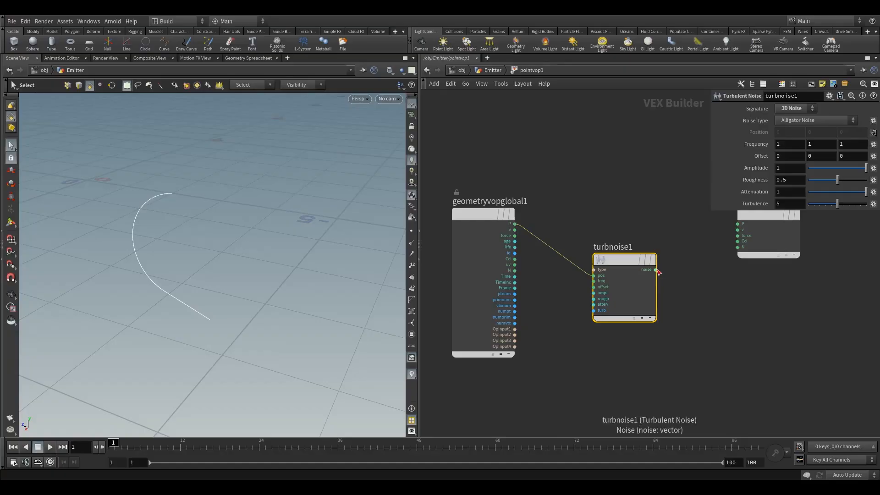
left_click_drag(656, 270, 721, 224)
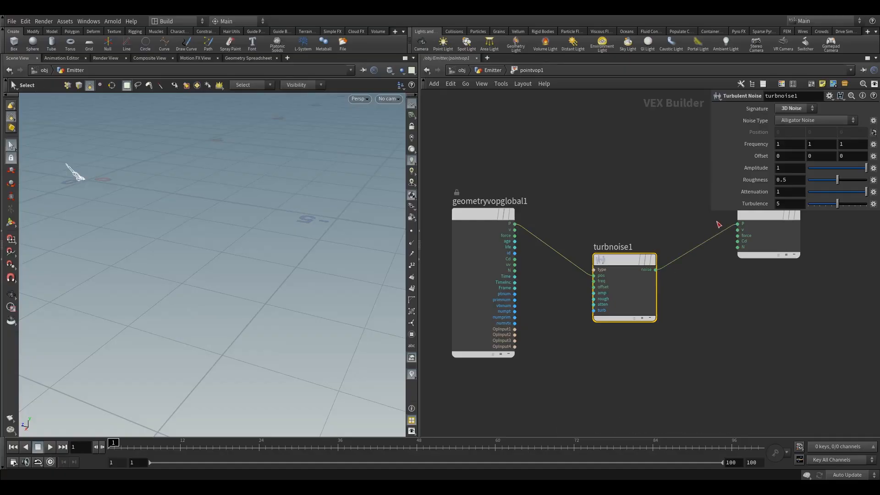
key("Escape")
left_click_drag(137, 203, 192, 204)
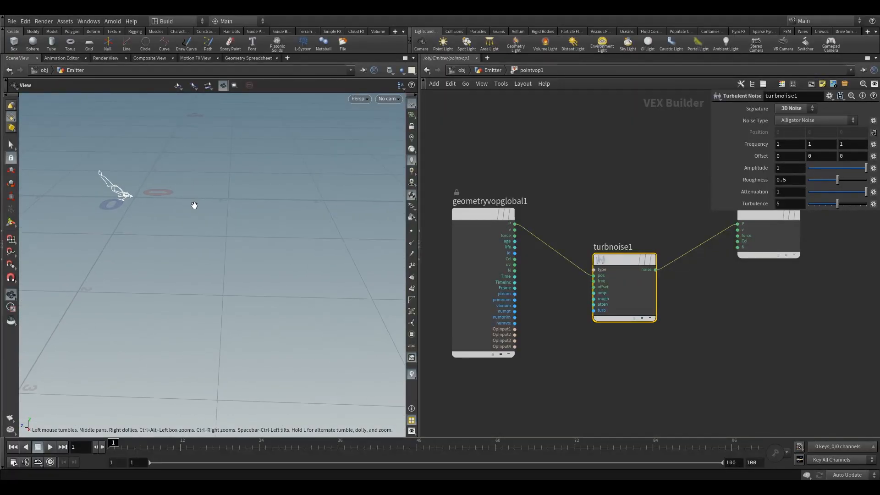
key("s")
Move the Turbulent Noise node aside and place an Add node above it, before the geometry output node
middle_click_drag(670, 210, 690, 268)
mouse_move(644, 317)
left_mouse_down()
mouse_move(663, 318)
mouse_move(647, 322)
left_mouse_up()
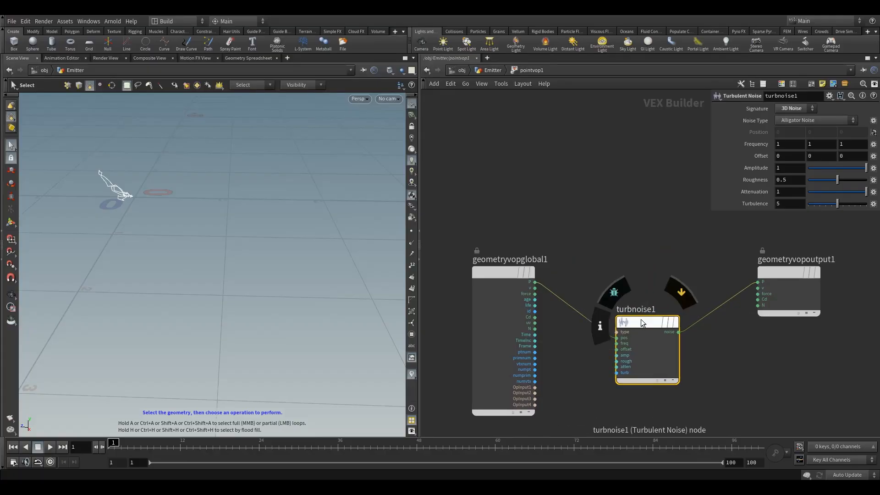
left_click_drag(641, 319, 612, 327)
key("Tab")
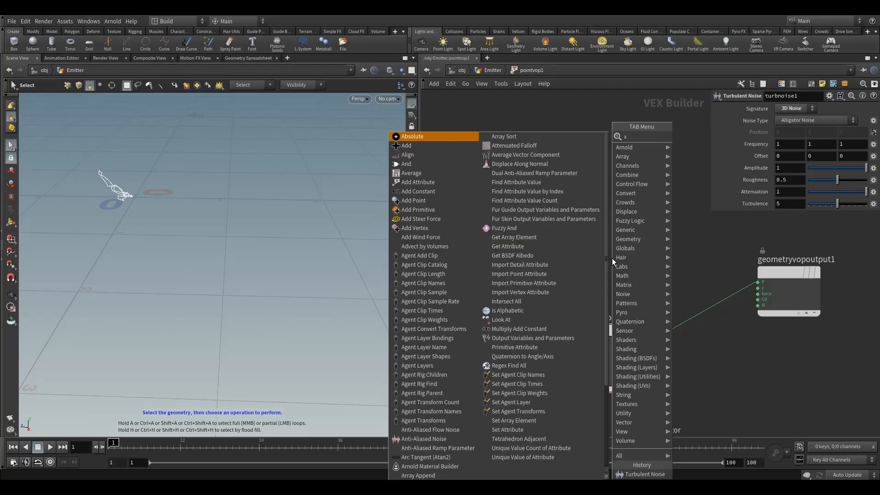
type("ad")
left_click(700, 136)
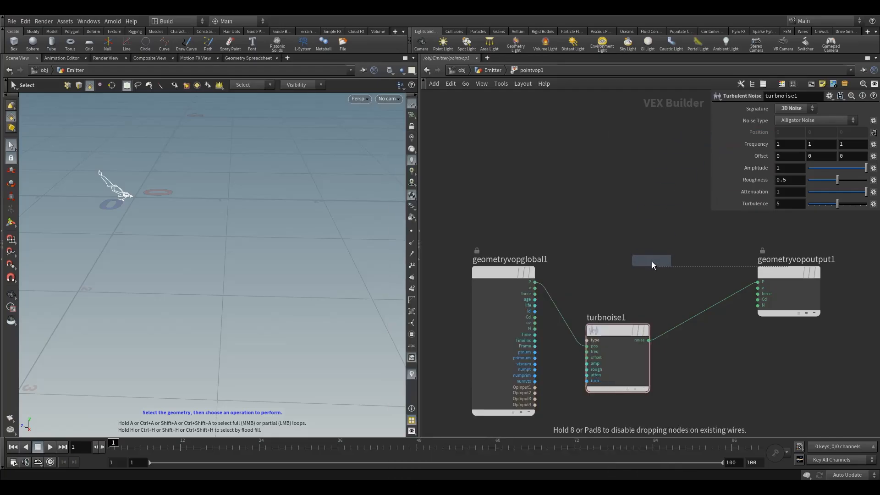
left_click(669, 271)
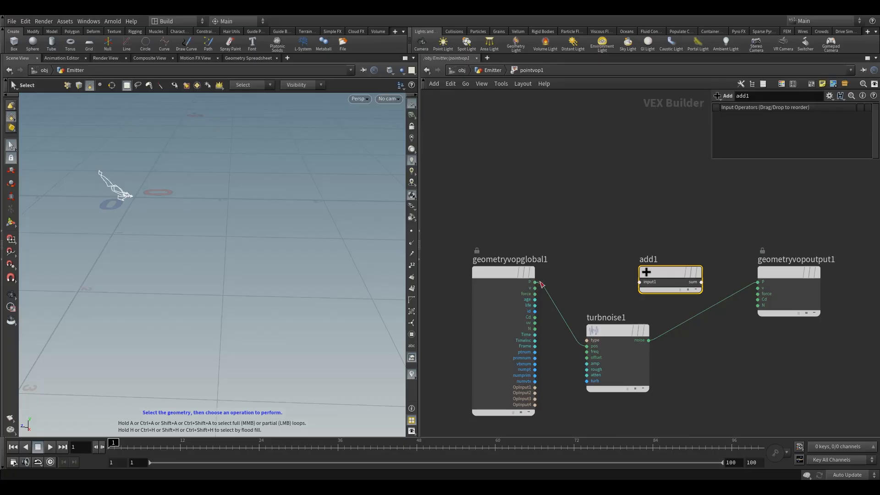
Feed the global P and the turbulent noise into the Add node, and connect its sum to the geometry output's P
left_click_drag(535, 282, 619, 280)
mouse_move(622, 329)
left_mouse_down()
mouse_move(604, 346)
mouse_move(633, 337)
mouse_move(640, 288)
left_mouse_up()
left_click_drag(702, 282, 758, 282)
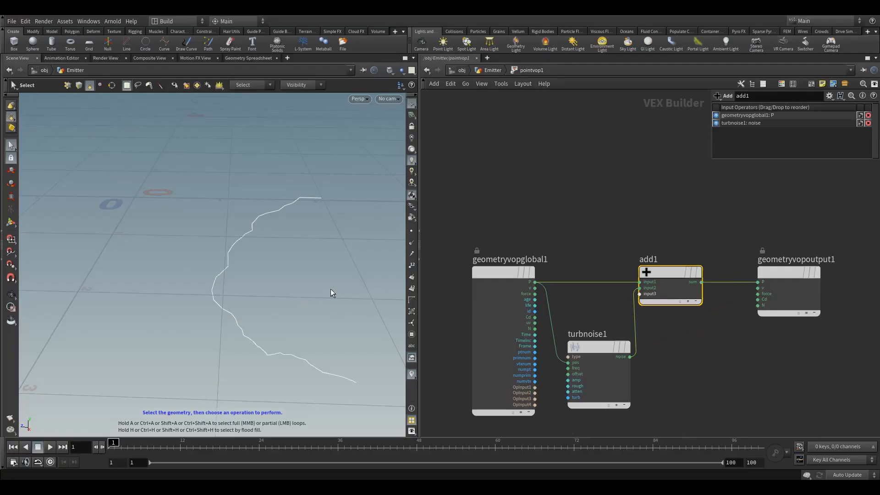
Examine the noise-displaced curve in the viewport from several angles
key("Escape")
left_click_drag(332, 294, 220, 277)
key("s")
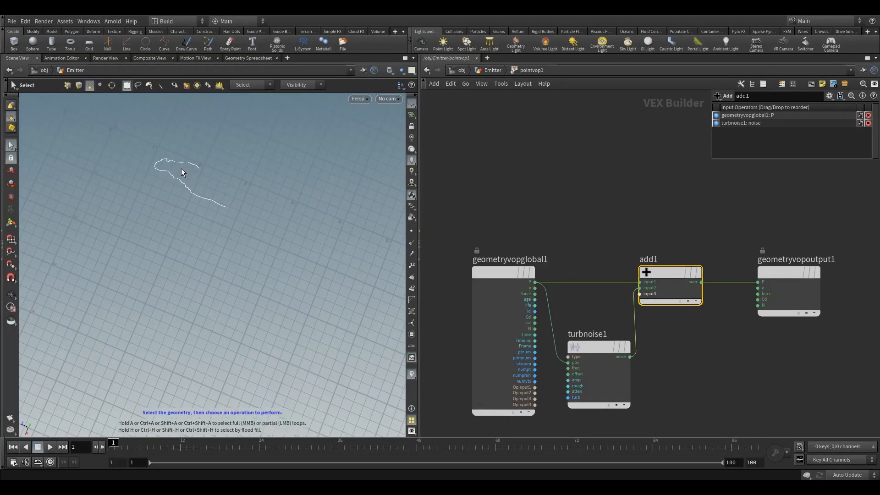
key("Escape")
left_click_drag(174, 168, 194, 111)
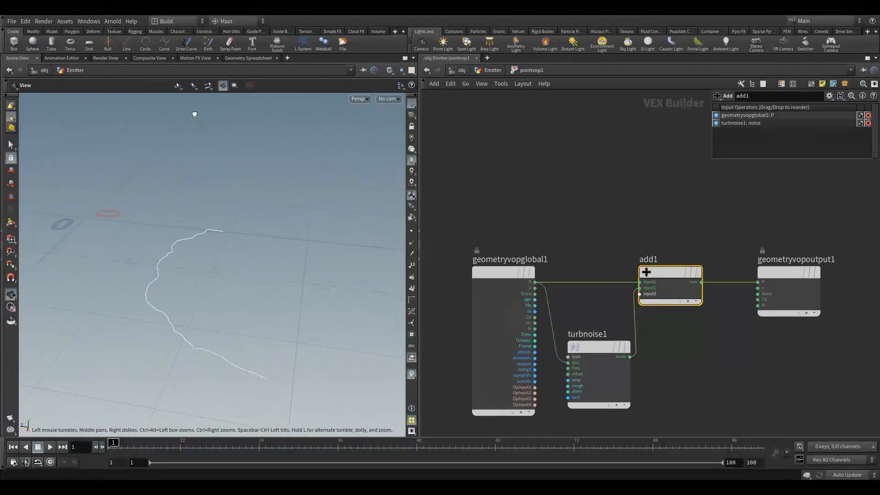
left_click_drag(246, 256, 204, 234)
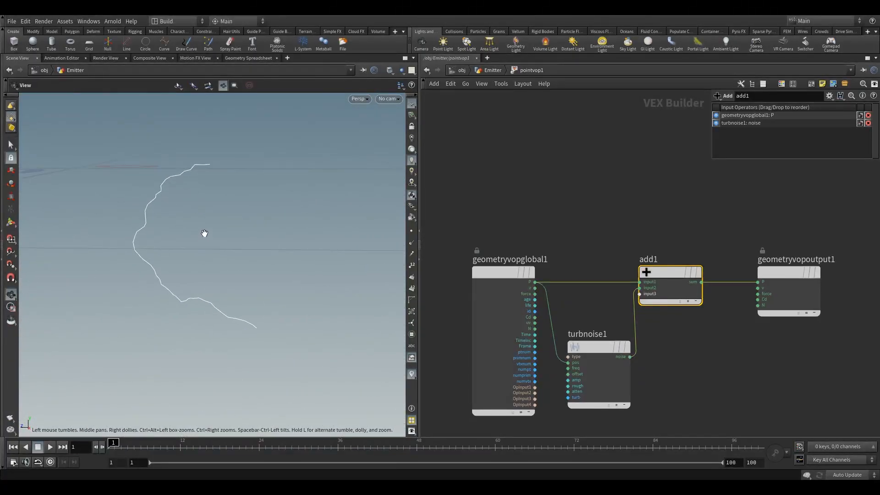
key("s")
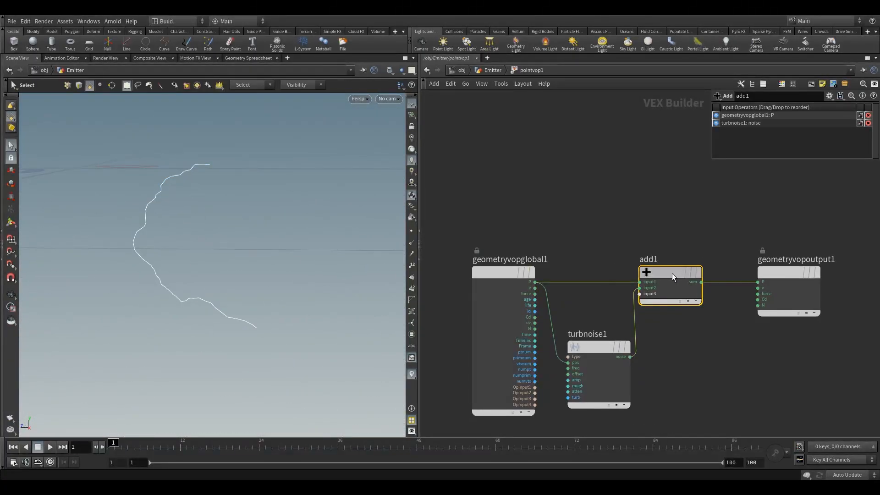
Spread out the global parameters, Turbulent Noise, Add and geometry output nodes to leave more room between them
left_click_drag(805, 271, 831, 272)
left_click_drag(680, 272, 707, 273)
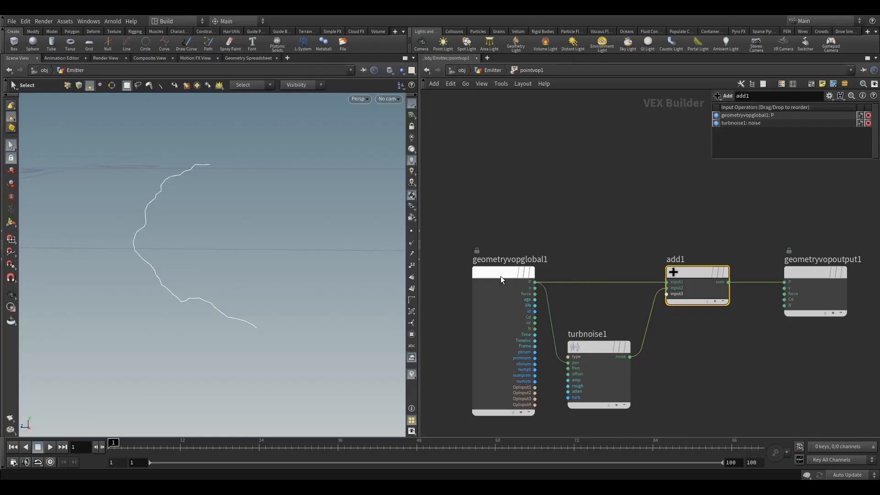
left_click_drag(500, 276, 472, 275)
middle_click_drag(533, 230, 558, 220)
left_click_drag(531, 248, 498, 249)
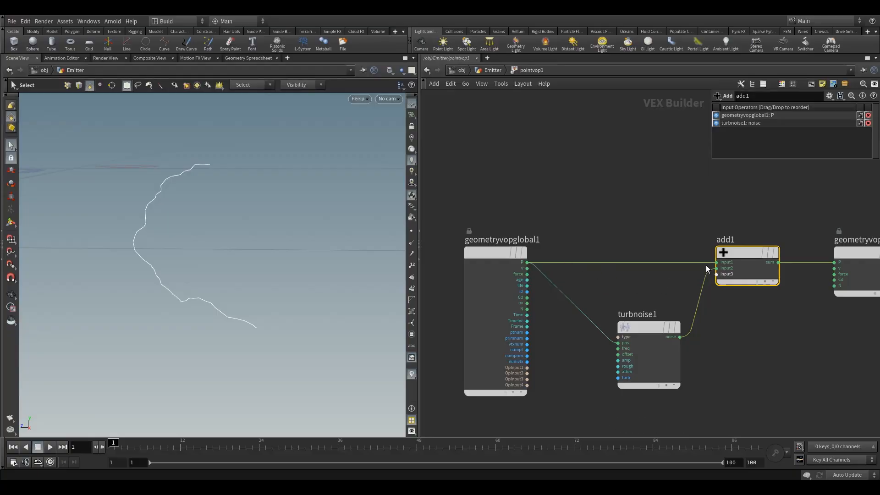
middle_click_drag(757, 214, 725, 217)
left_click_drag(727, 257, 715, 256)
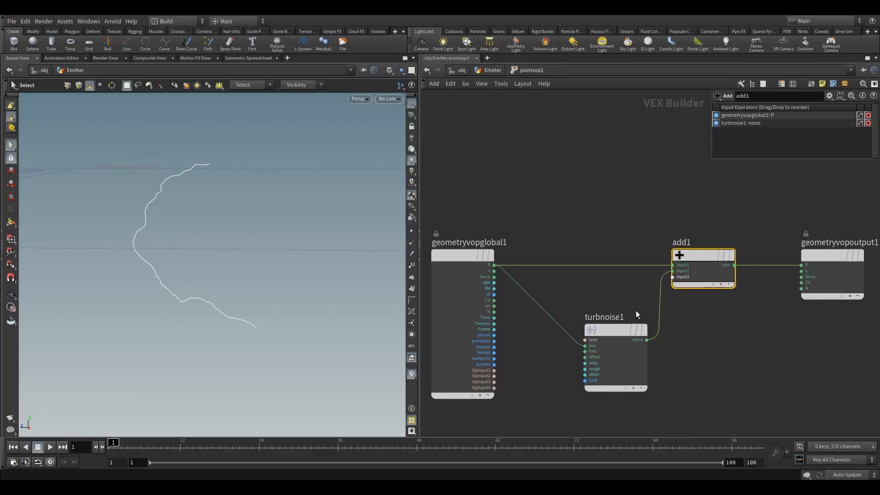
left_click_drag(613, 330, 590, 327)
mouse_move(596, 327)
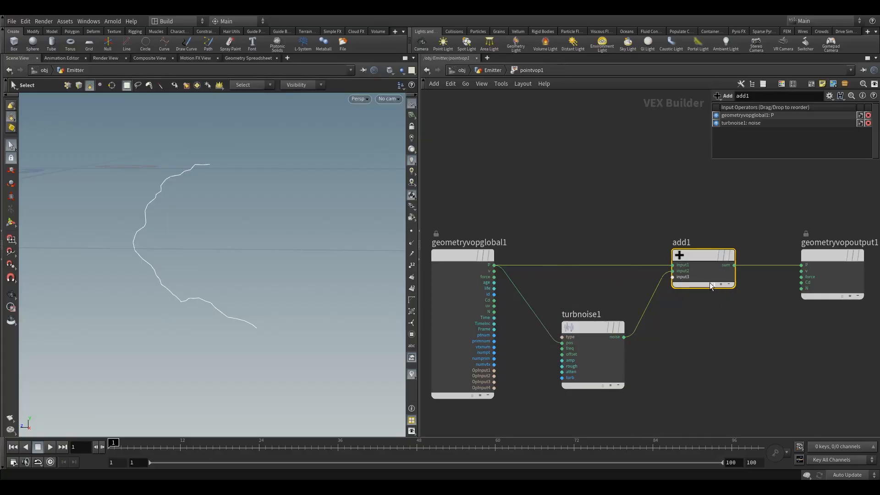
Place a Vector to Float node above the Add node and connect the global P to its vec input
middle_click_drag(753, 224, 772, 239)
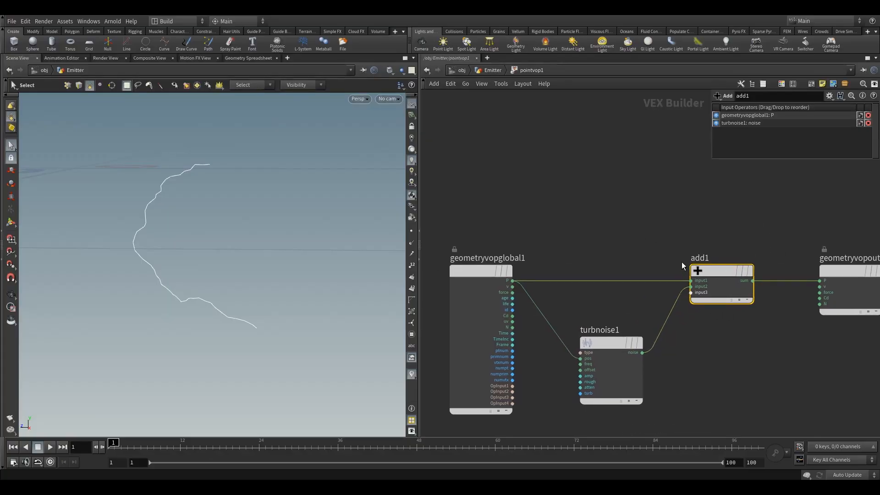
middle_click_drag(686, 249, 729, 275)
key("Tab")
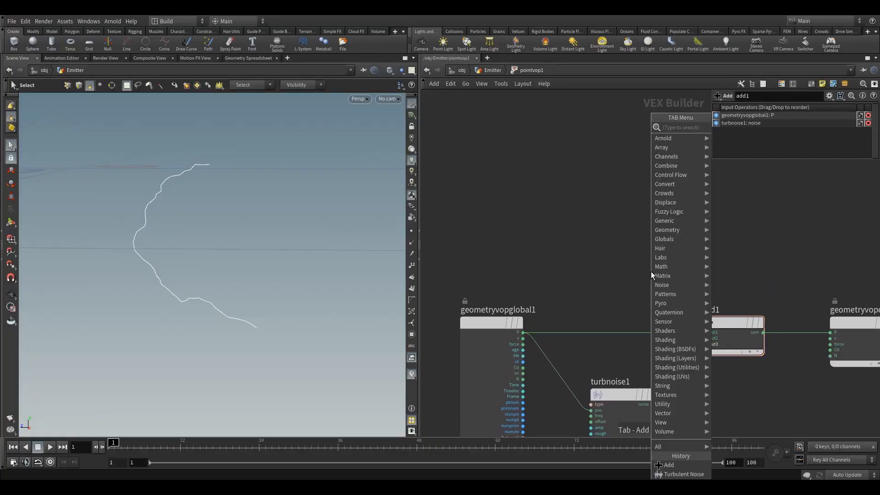
type("vecto")
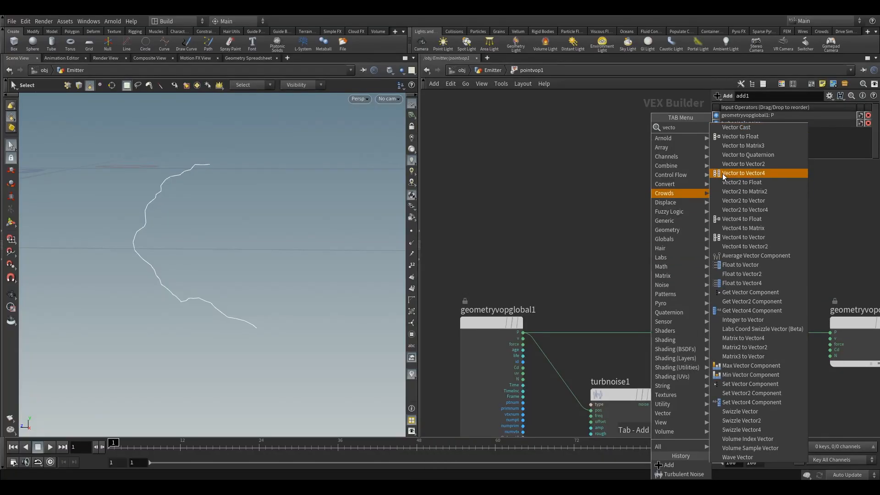
left_click(756, 138)
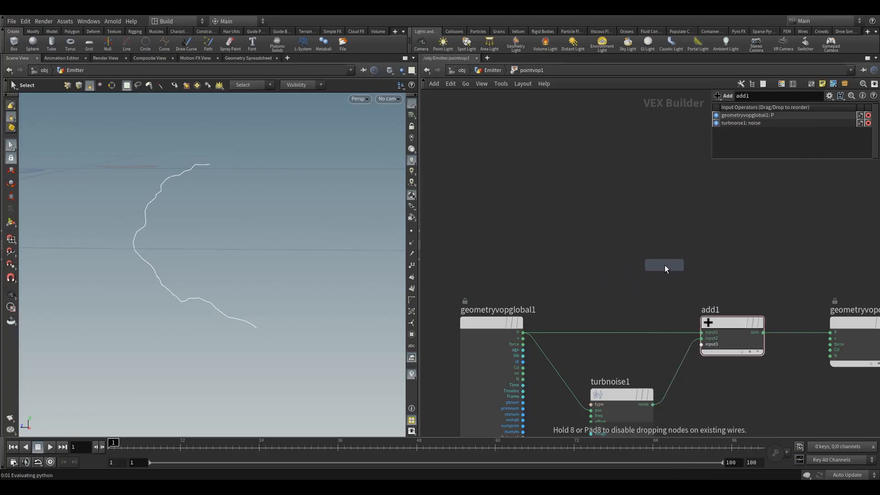
left_click(659, 265)
left_click_drag(665, 274, 734, 247)
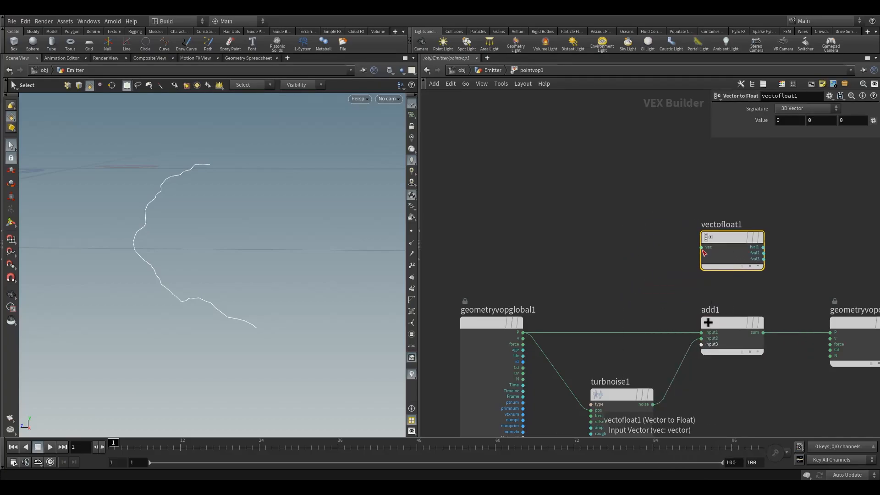
left_click_drag(523, 333, 533, 330)
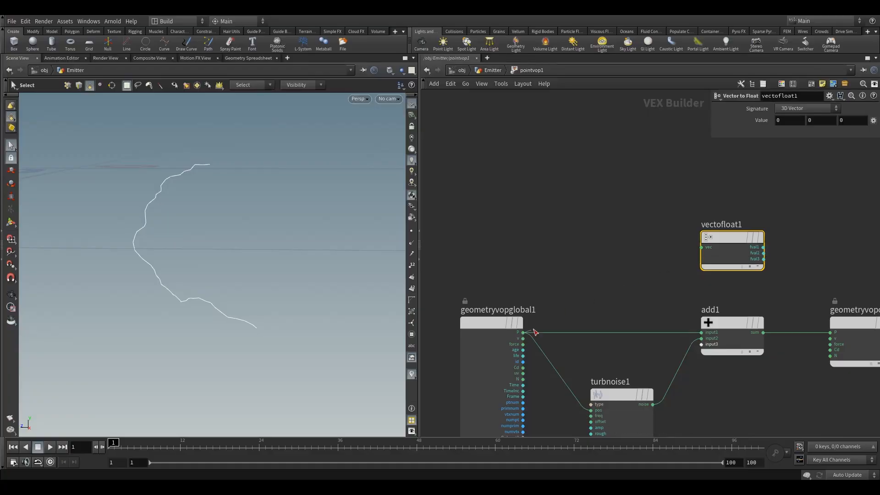
left_click(682, 252)
Move the geometry output node farther from the Add node to make room between them
middle_click_drag(678, 233, 607, 230)
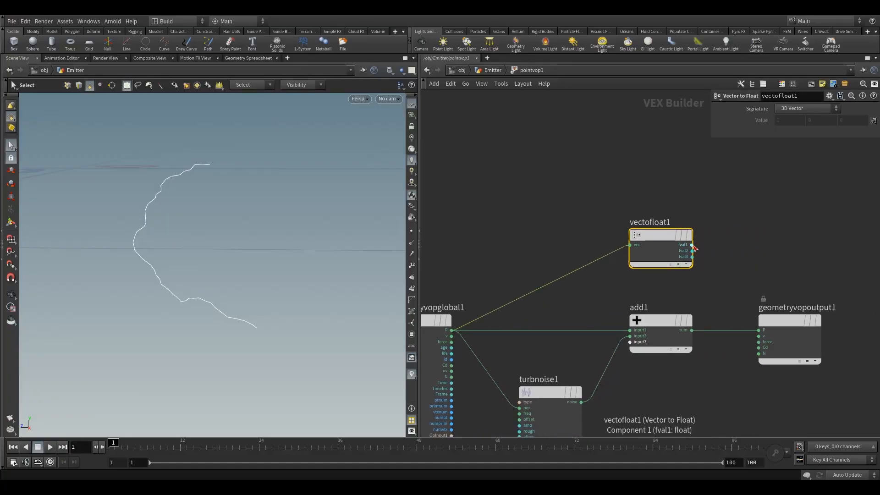
middle_click_drag(708, 273, 662, 258)
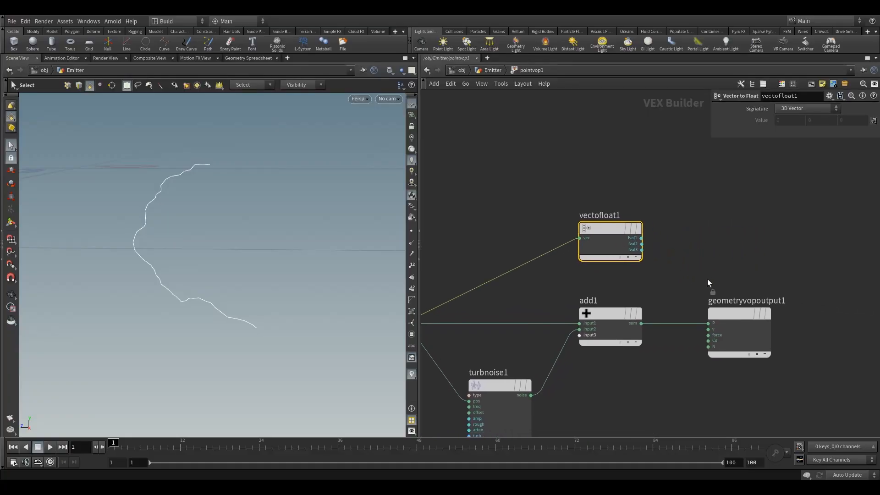
left_click_drag(750, 297, 830, 301)
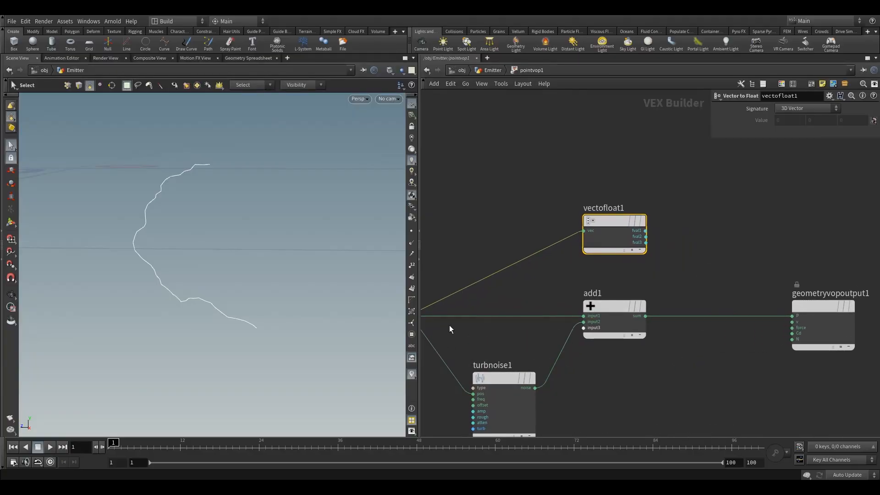
middle_click_drag(470, 348, 514, 341)
left_click_drag(517, 339, 546, 379)
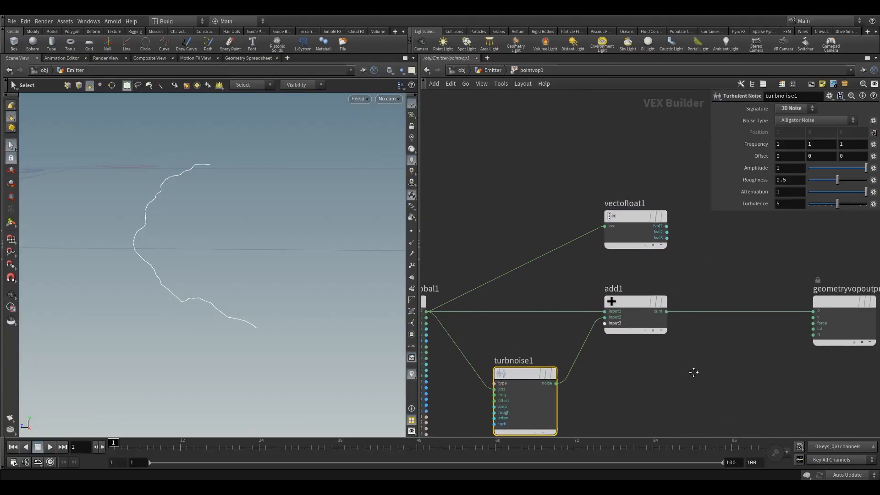
middle_click_drag(664, 391, 624, 397)
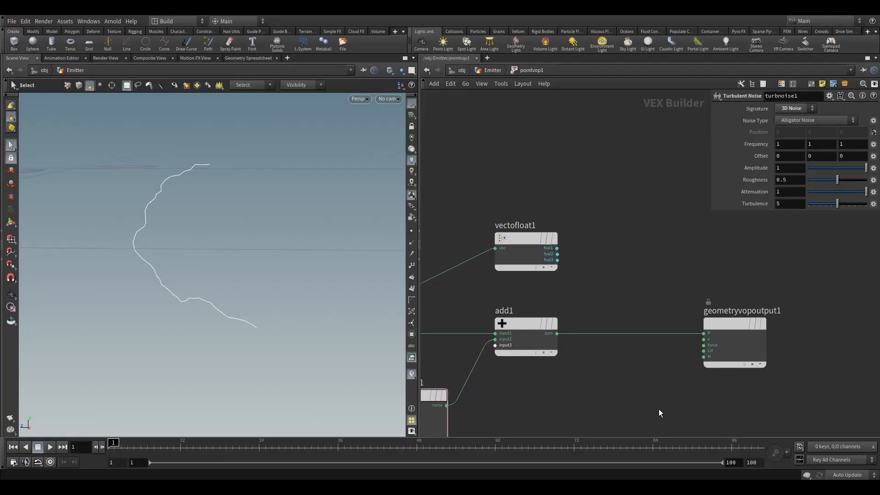
Duplicate the Vector to Float node beside the Add node and feed the Add node's sum into the copy
mouse_move(526, 240)
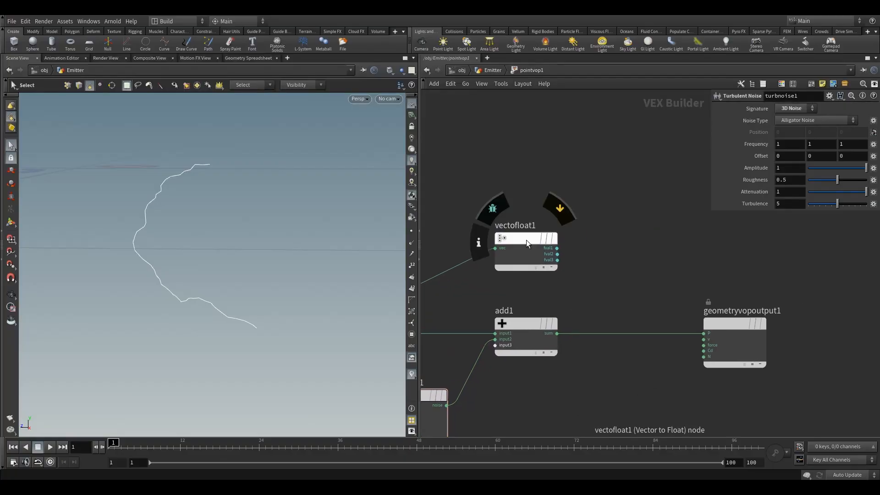
left_click_drag(526, 240, 617, 369, "alt")
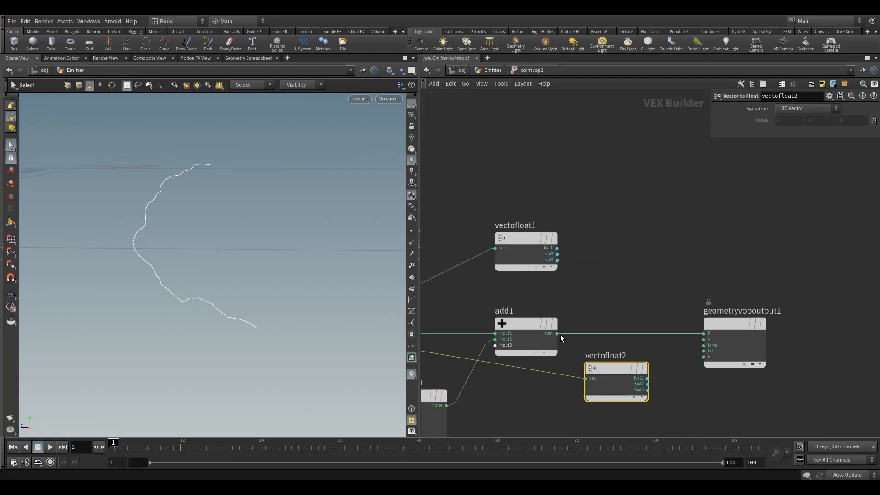
left_click_drag(560, 334, 621, 328)
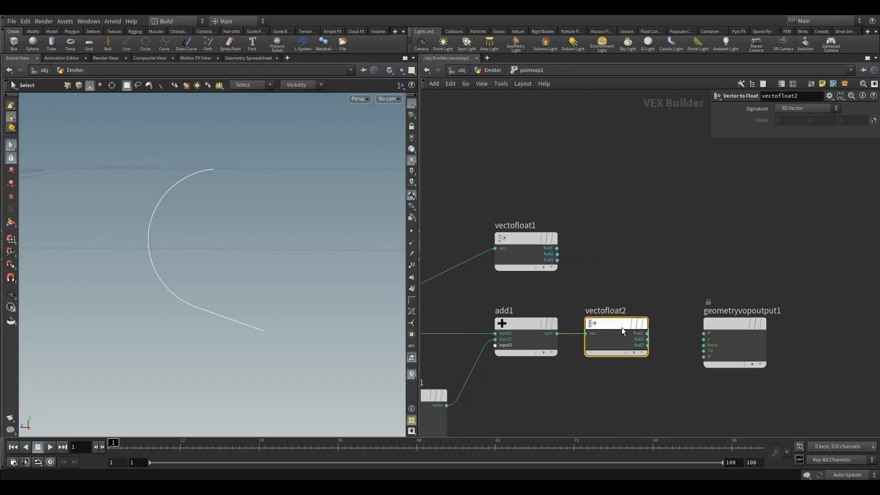
Align the original Vector to Float node above its copy and move the geometry output node farther away from both
left_click_drag(539, 241, 618, 231)
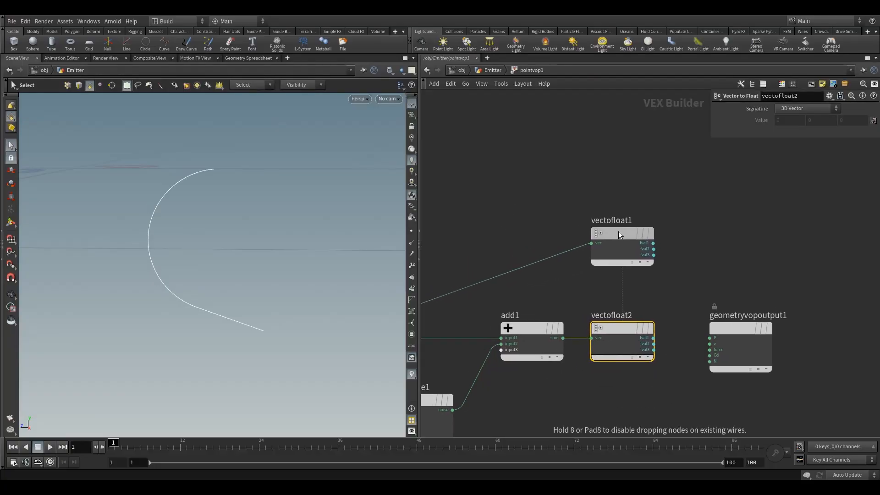
middle_click_drag(685, 261, 623, 261)
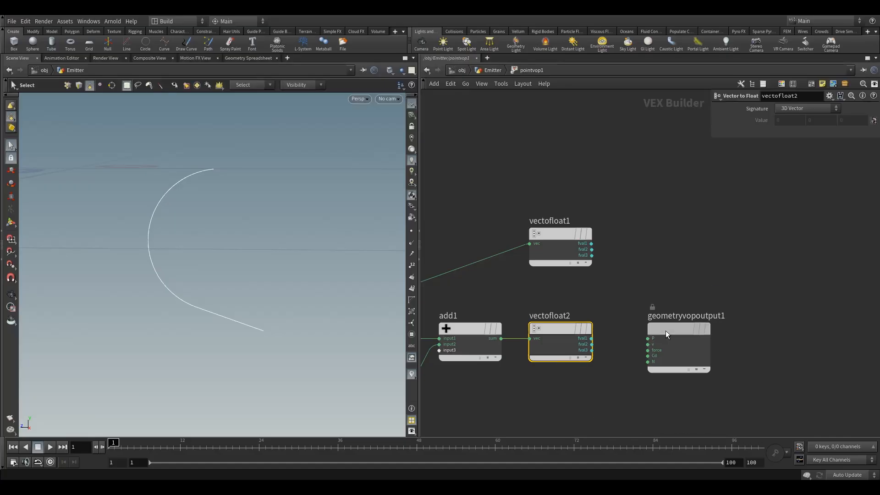
left_click_drag(666, 331, 772, 278)
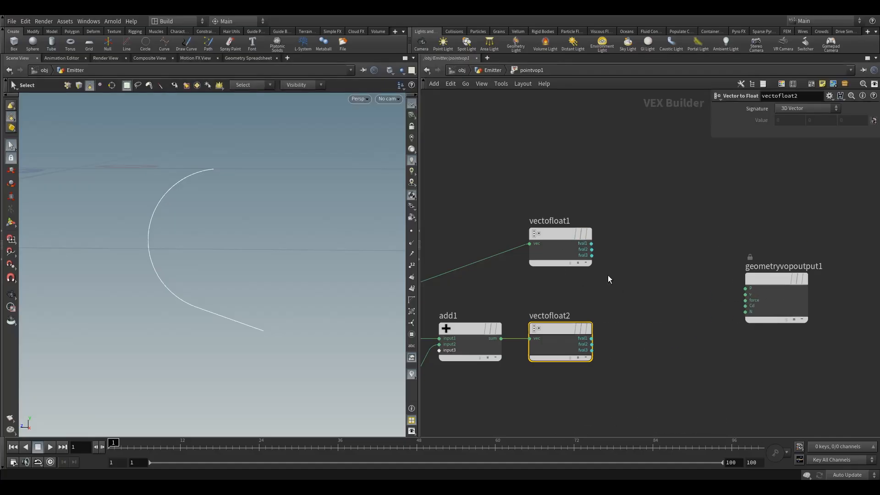
middle_click_drag(684, 293, 651, 309)
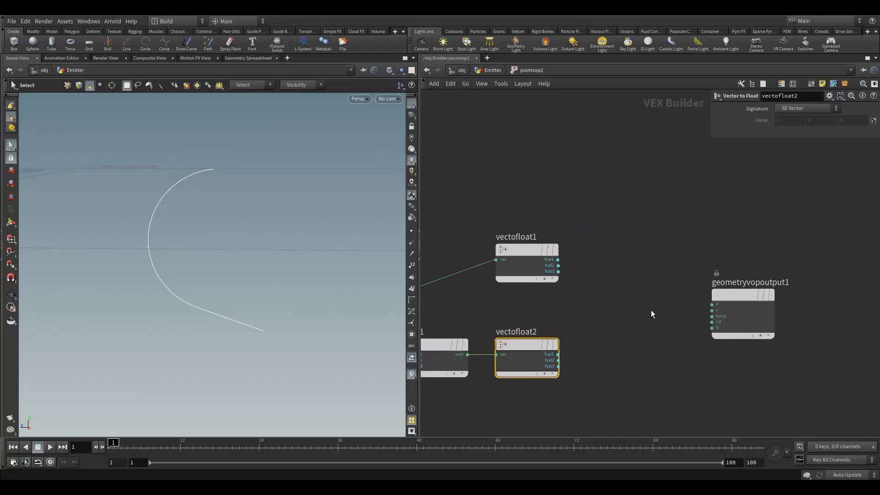
mouse_move(528, 249)
left_mouse_down()
mouse_move(520, 249)
mouse_move(529, 249)
left_mouse_up()
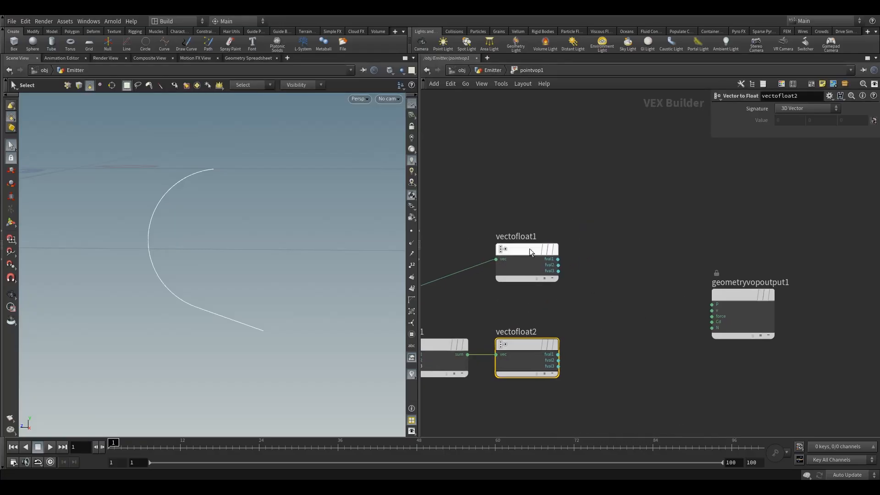
Place a Float to Vector node between the two Vector to Float nodes and the geometry output node
left_click(614, 298)
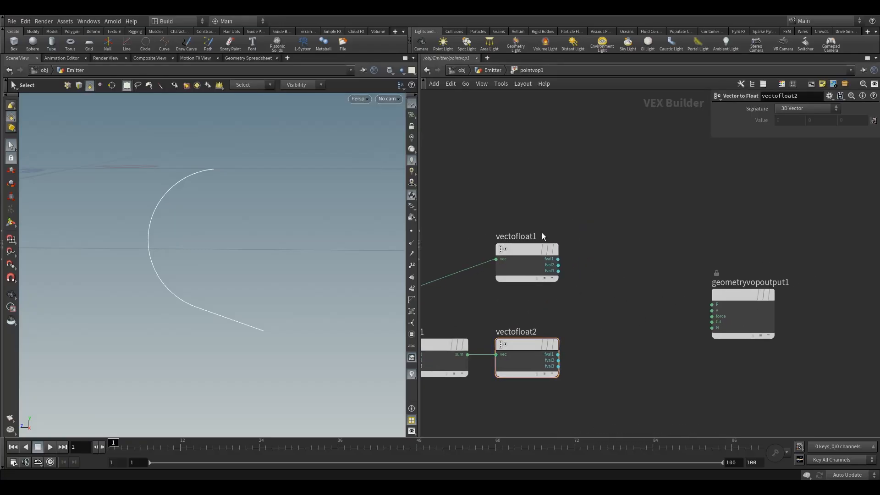
key("Tab")
type("flo")
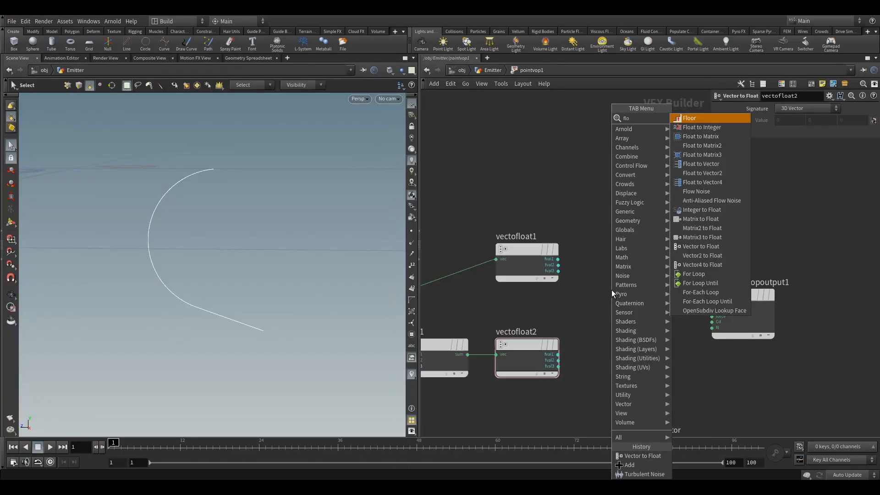
type("at")
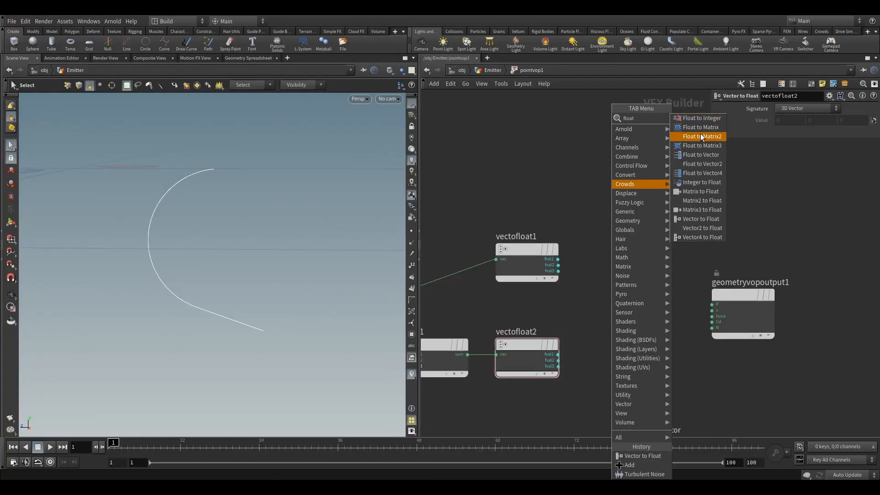
left_click(710, 159)
left_click(617, 320)
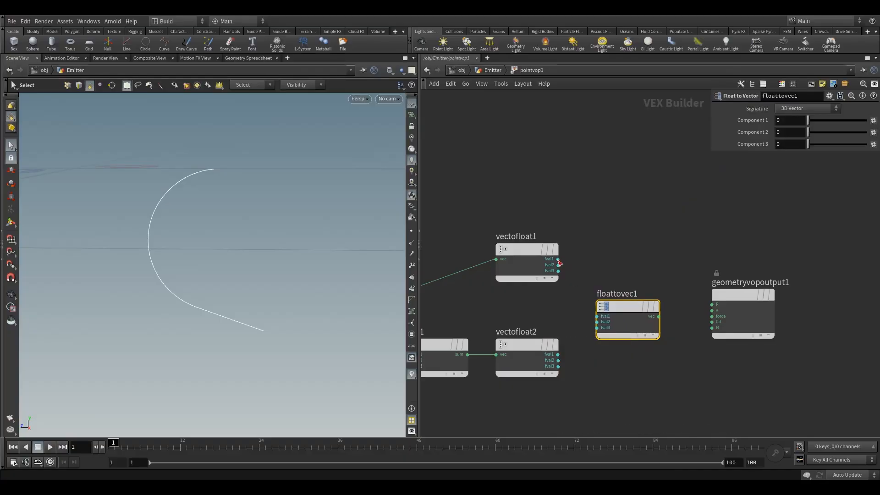
Wire fval1 and fval3 of the original position and fval2 of the noisy position into the matching Float to Vector inputs
left_click(558, 259)
left_click(596, 316)
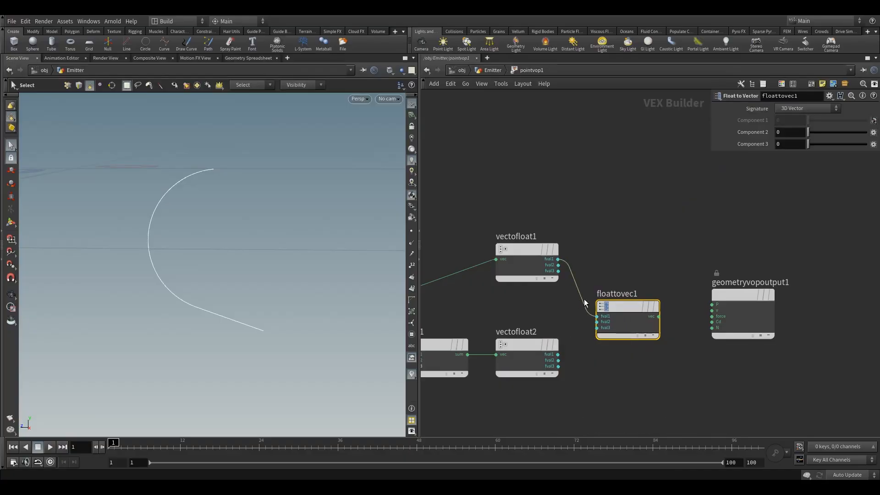
left_click(558, 366)
key("Escape")
left_click(558, 271)
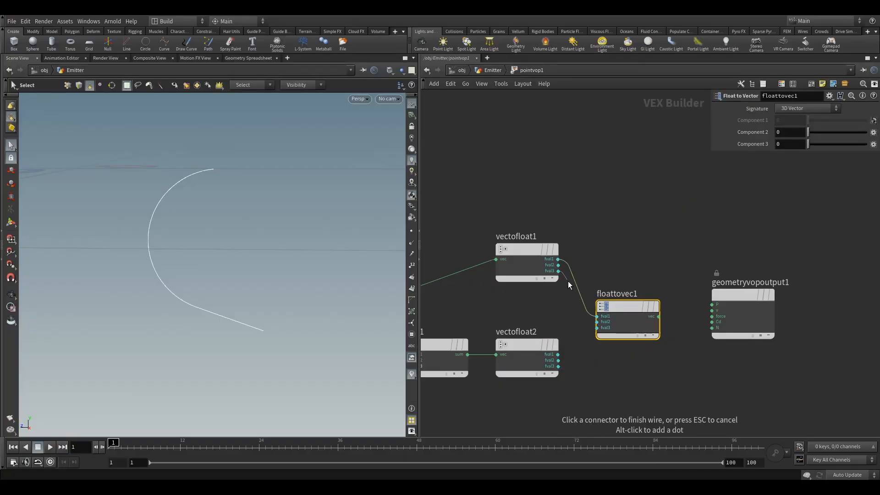
left_click(578, 330)
left_click(567, 362)
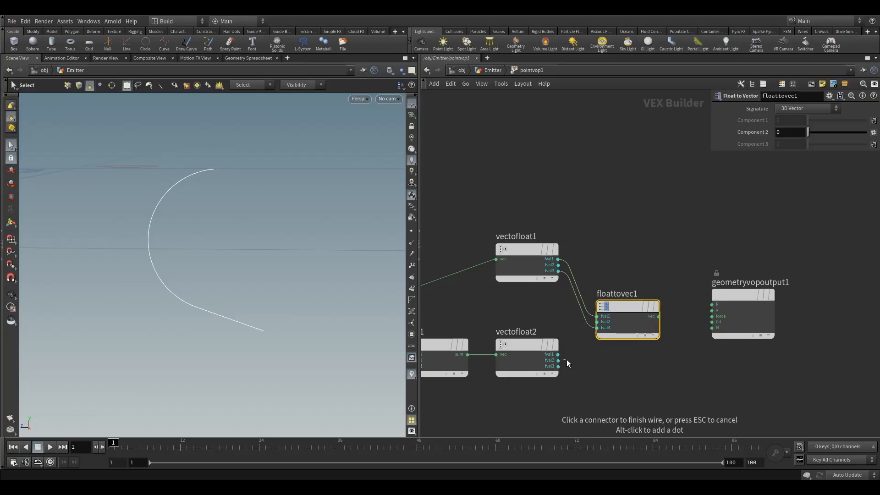
left_click(597, 321)
Line up the geometry output node with the Float to Vector node and connect the vec output to its P
left_click_drag(721, 298, 731, 308)
left_click(658, 316)
left_click(712, 317)
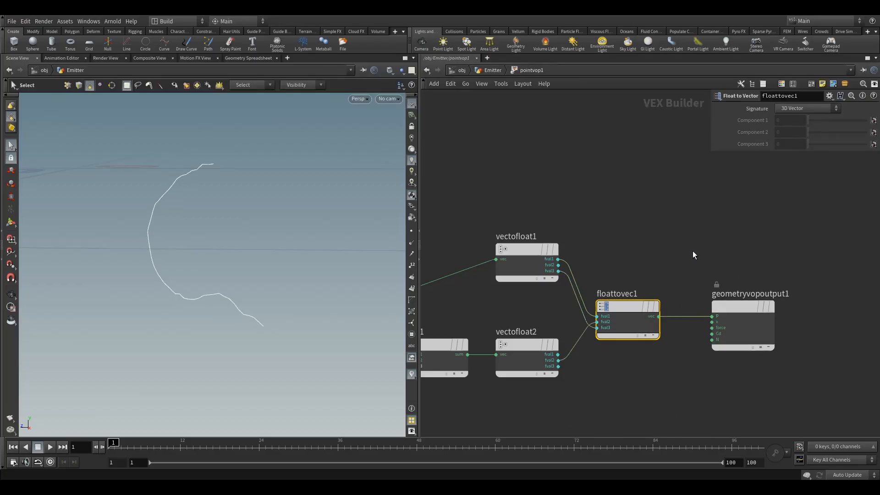
key("Escape")
Display the curve's points in the viewport and return to the Emitter geometry network
left_click_drag(197, 234, 281, 229)
key("s")
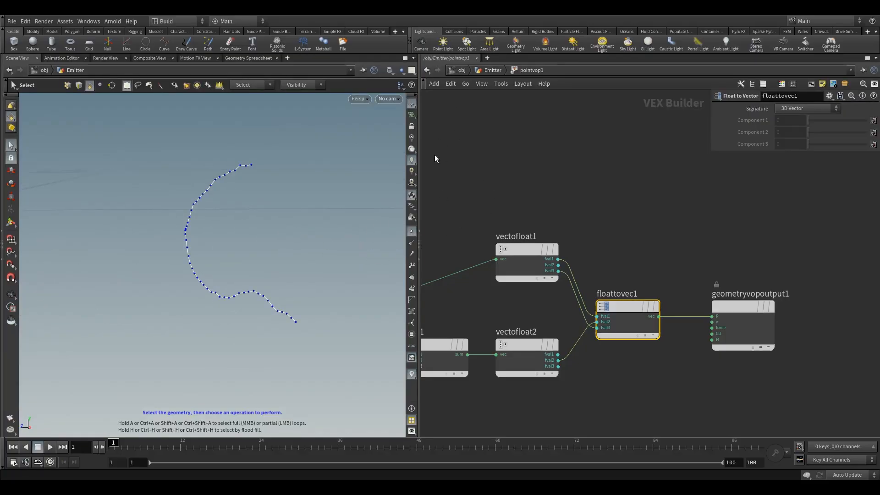
left_click(488, 71)
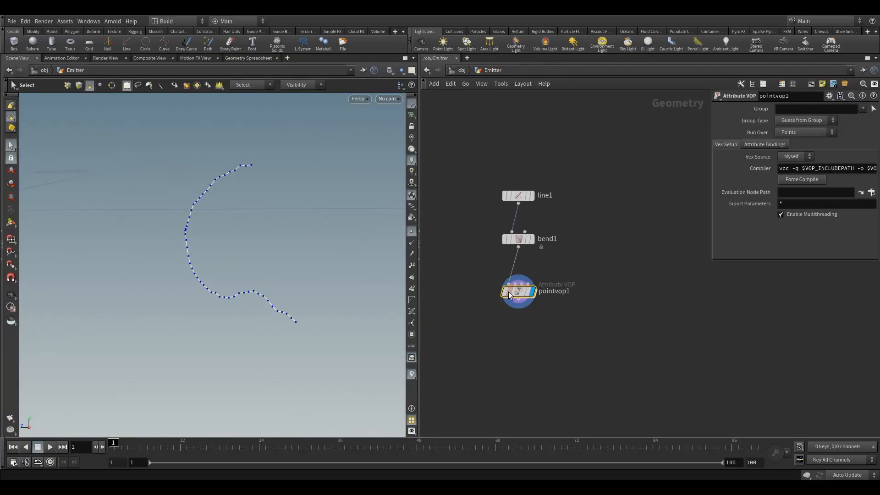
Toggle the bypass of the pointvop1 node repeatedly to compare the curve with and without the noise
mouse_move(510, 295)
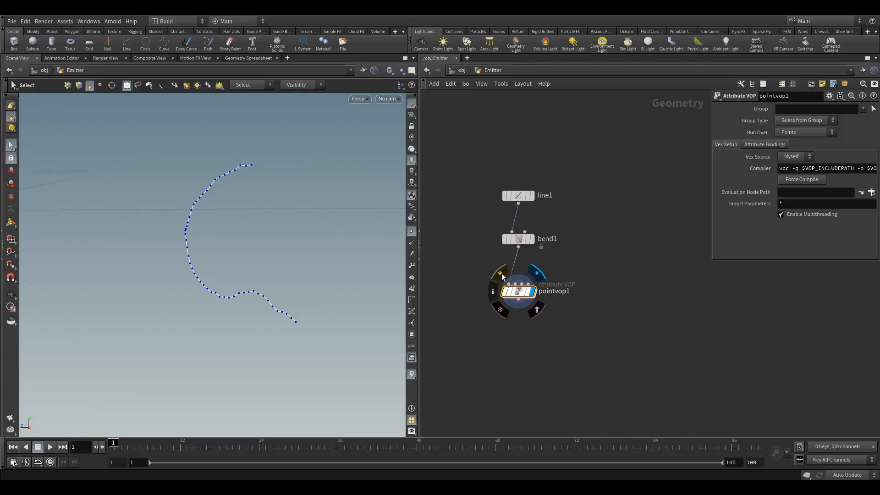
left_click(502, 276)
left_click(502, 277)
left_click(502, 276)
left_click(502, 276)
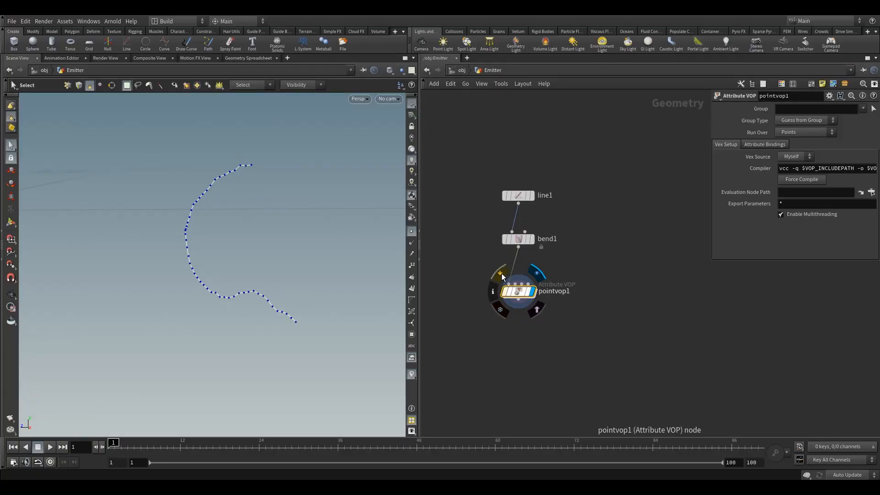
left_click(502, 276)
left_click(502, 276)
left_click(502, 277)
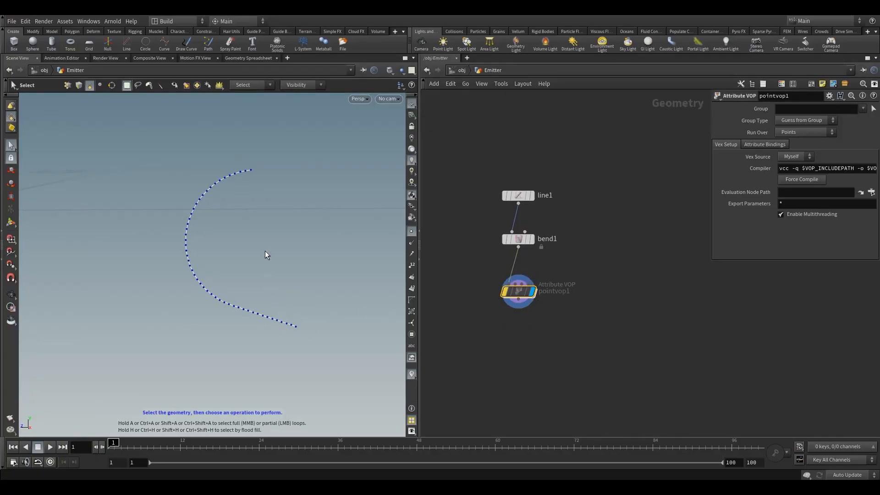
left_click(499, 272)
left_click(500, 271)
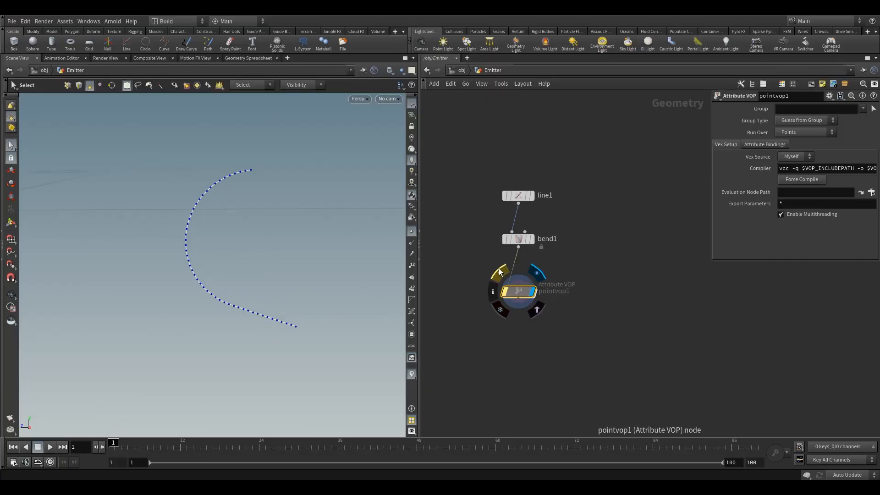
left_click(500, 272)
left_click(499, 273)
left_click(501, 274)
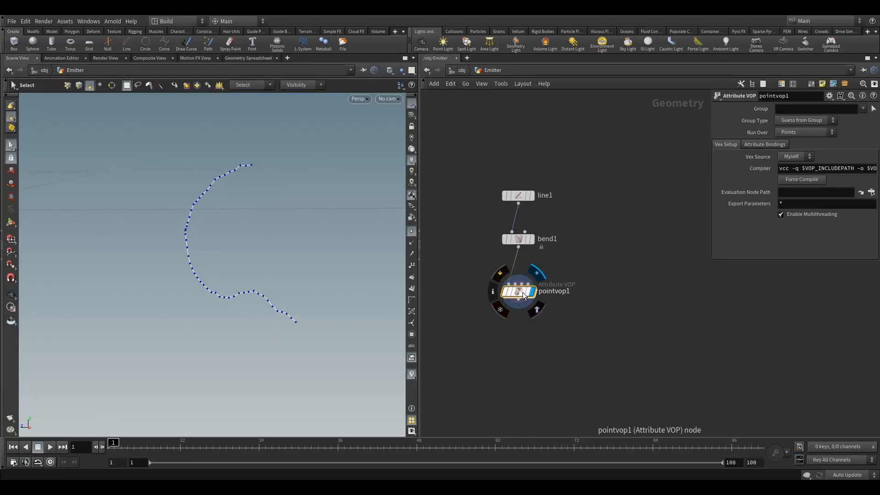
left_click(501, 274)
left_click(501, 274)
left_click(501, 274)
left_click(501, 274)
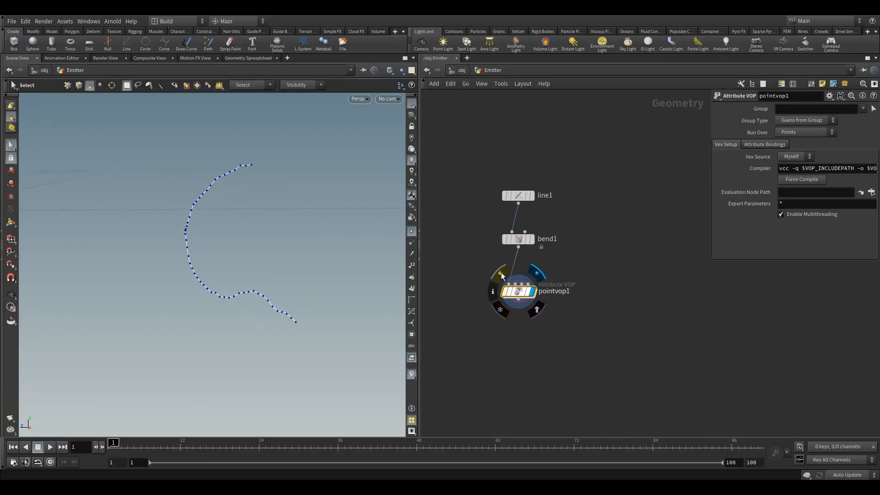
Orbit around the displaced curve to examine the direction of its displacement from the side and the front
key("Escape")
mouse_move(280, 274)
left_mouse_down()
mouse_move(187, 280)
mouse_move(189, 265)
mouse_move(277, 270)
left_mouse_up()
key("s")
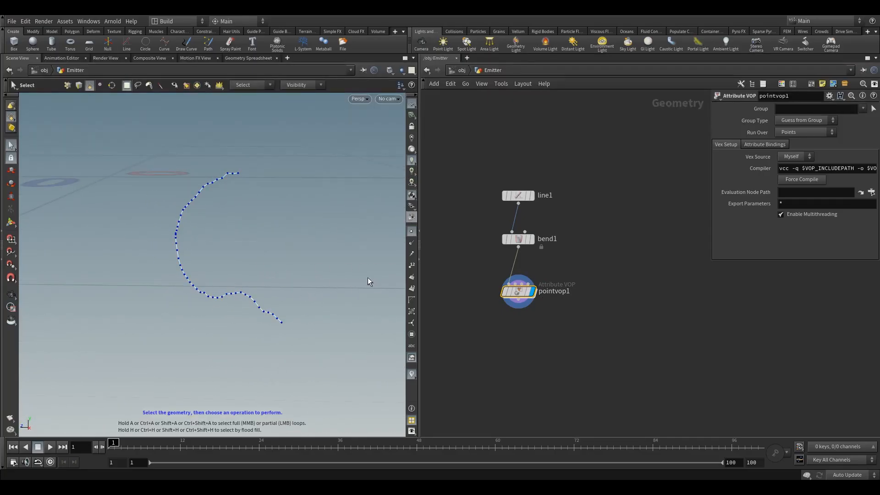
left_click_drag(326, 308, 216, 255)
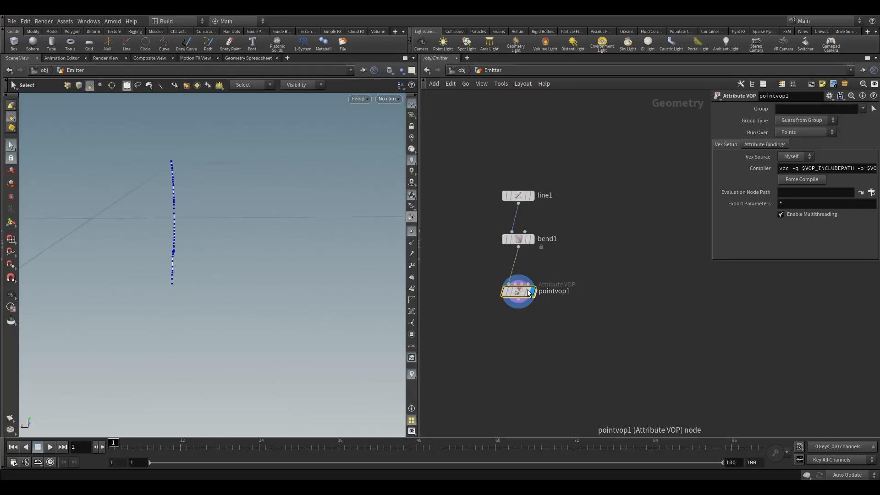
mouse_move(501, 275)
key("Escape")
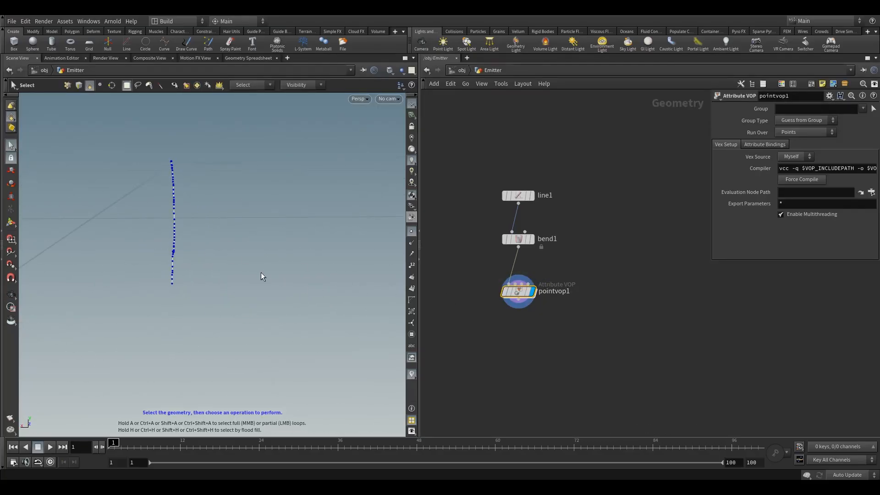
left_click_drag(261, 273, 286, 263)
key("s")
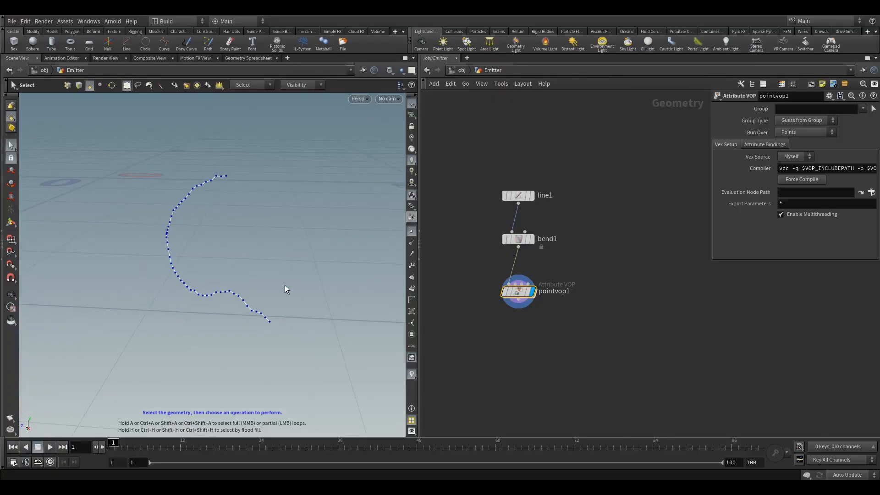
Open the pointvop1 network and examine the inputs and parameters of the turbnoise1 node
double_click(518, 292)
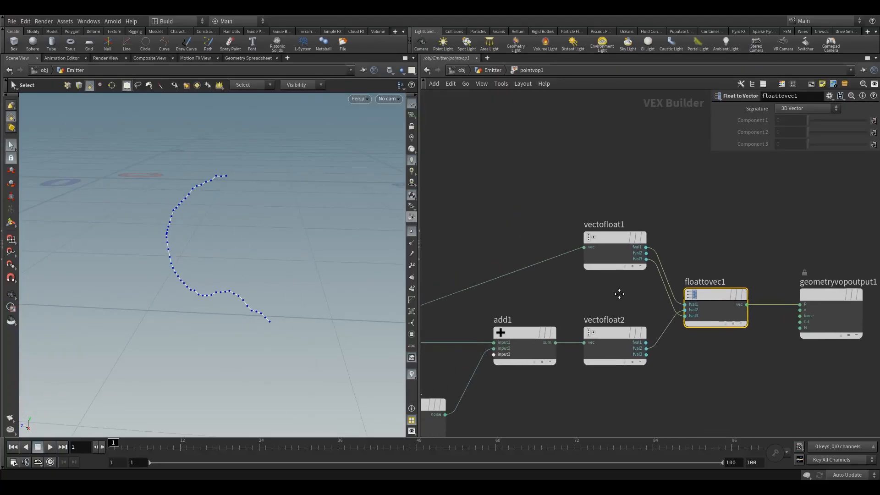
middle_click_drag(619, 294, 721, 236)
middle_click_drag(482, 319, 507, 298)
left_click(540, 327)
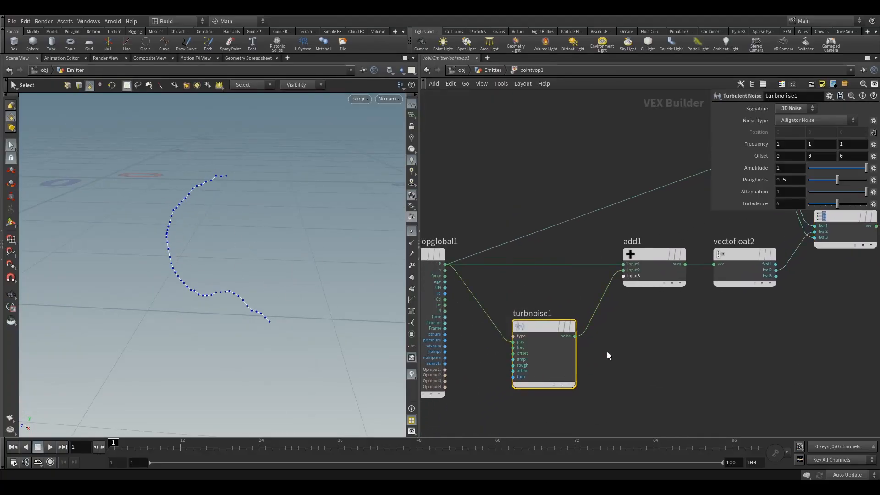
middle_click_drag(606, 355, 684, 310)
scroll(565, 322, "up", 2)
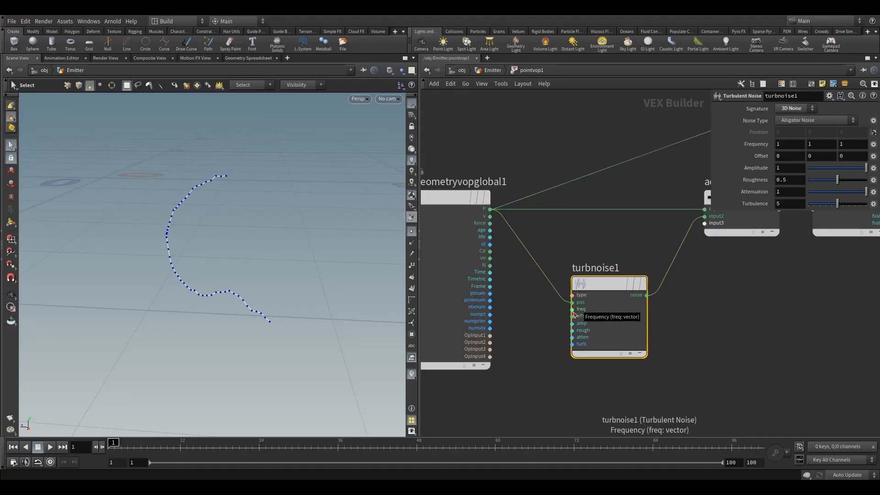
left_click_drag(450, 196, 459, 196)
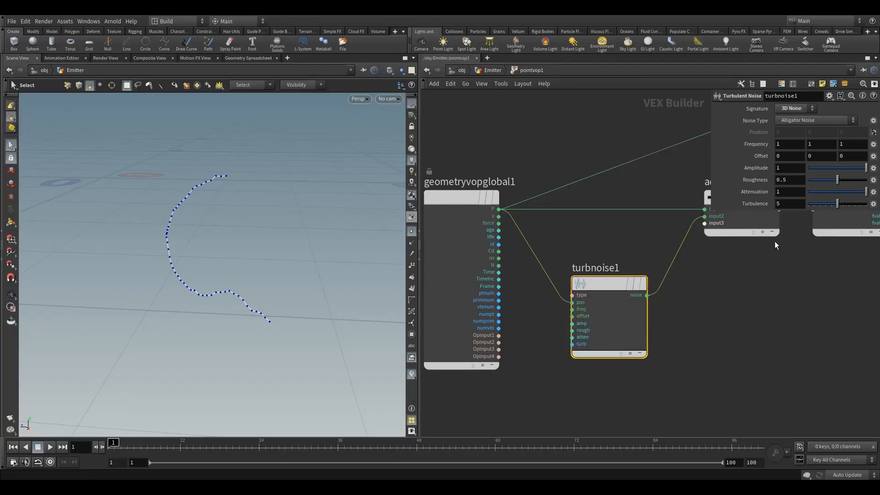
left_click_drag(745, 209, 750, 241)
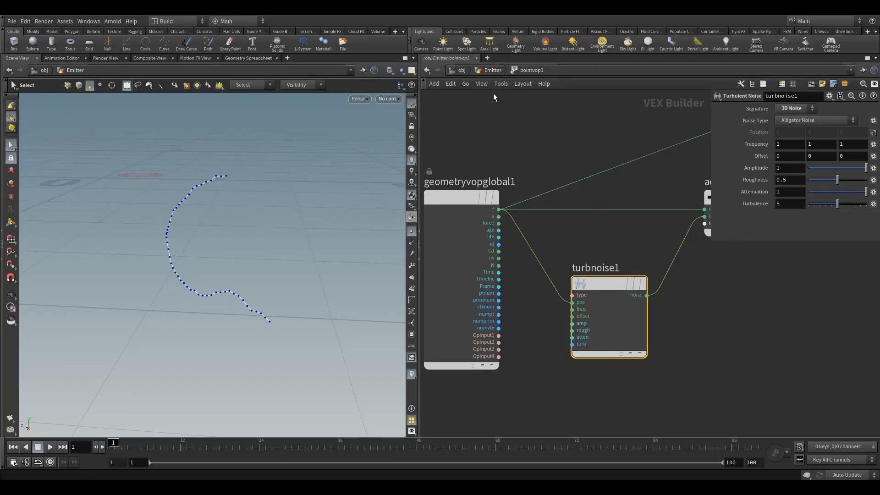
Return to the Emitter geometry network and view the curve from a lower angle
key("u")
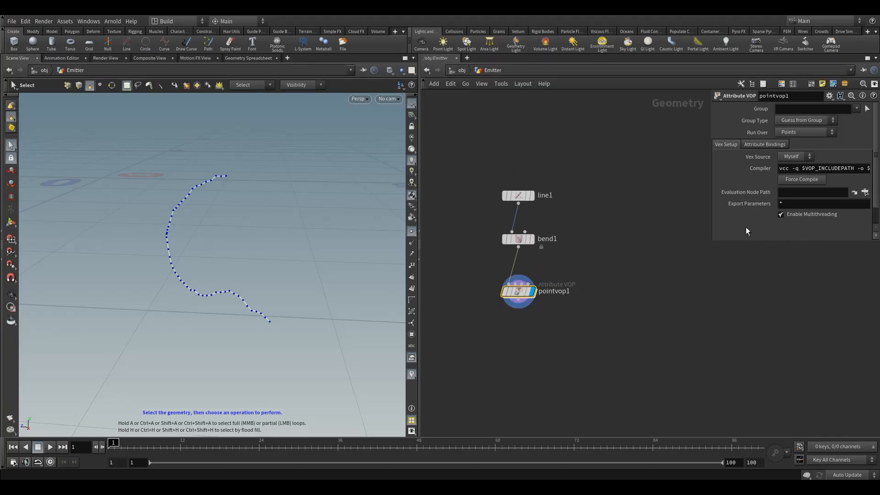
left_click(466, 70)
double_click(557, 245)
mouse_move(519, 290)
key("Escape")
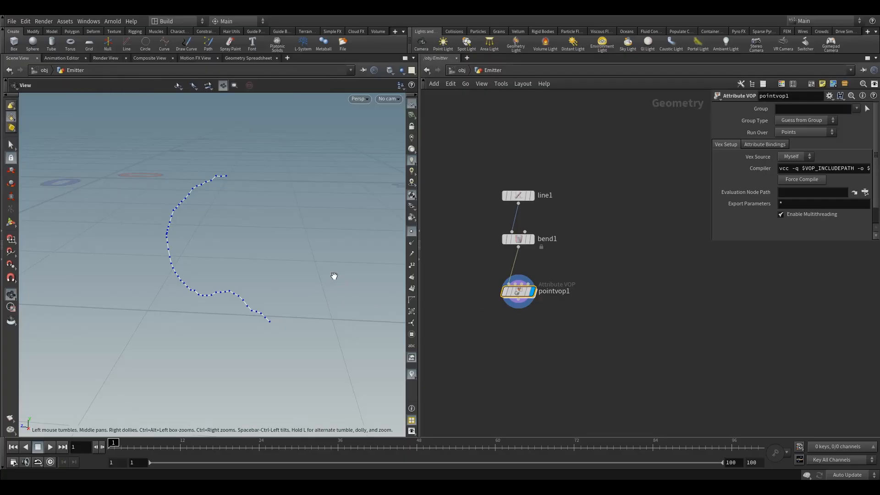
left_click_drag(334, 274, 355, 286)
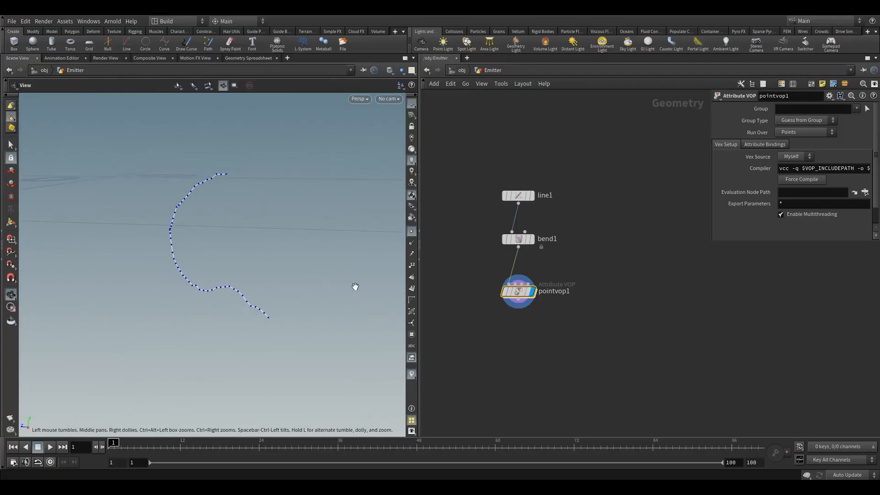
Reopen pointvop1 and set the first Offset component of turbnoise1 to $F
double_click(518, 291)
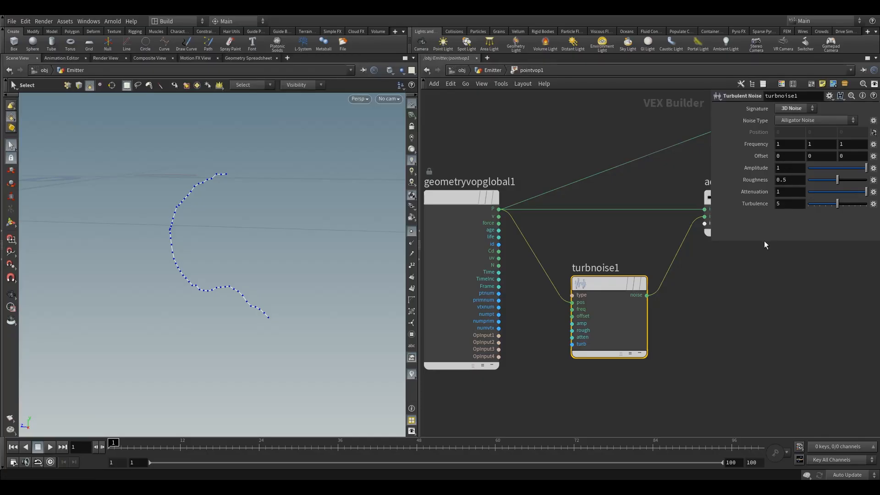
left_click_drag(764, 241, 765, 263)
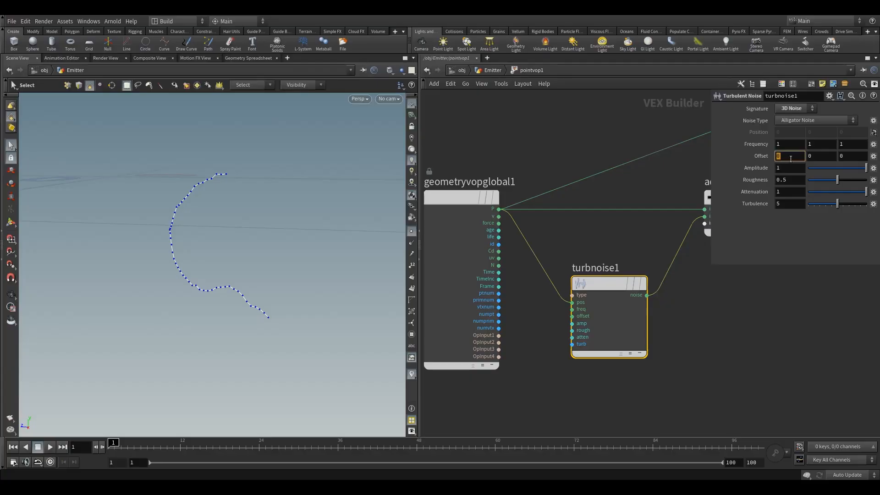
middle_click_drag(790, 159, 794, 165)
type("$F")
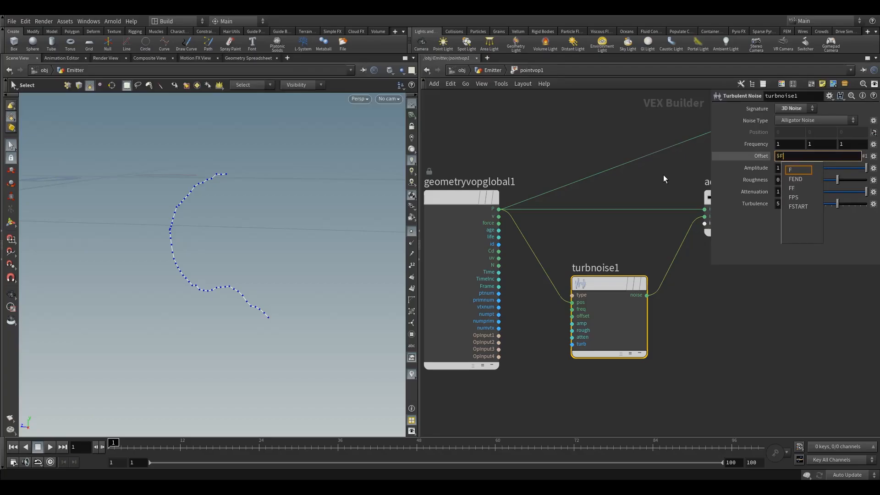
key("Return")
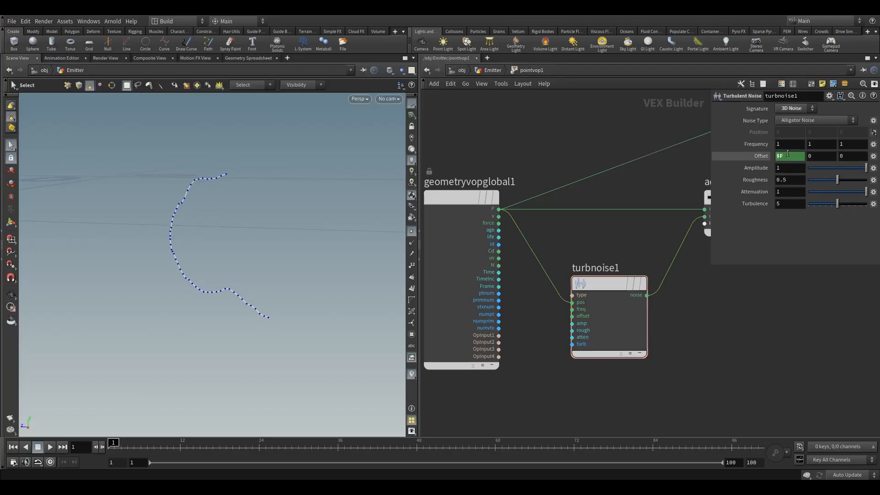
Scrub through the first frames and play the timeline briefly to check how the offset animates the noise
left_click_drag(136, 441, 178, 449)
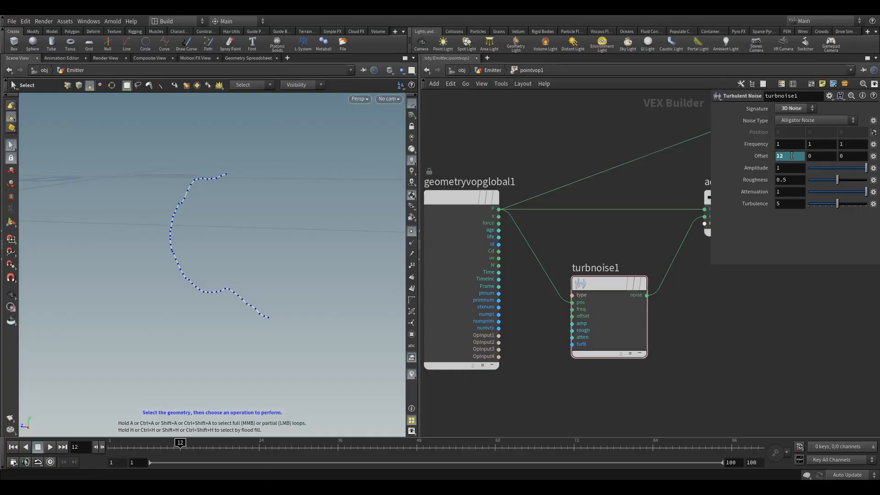
left_click_drag(181, 444, 213, 444)
left_click(50, 447)
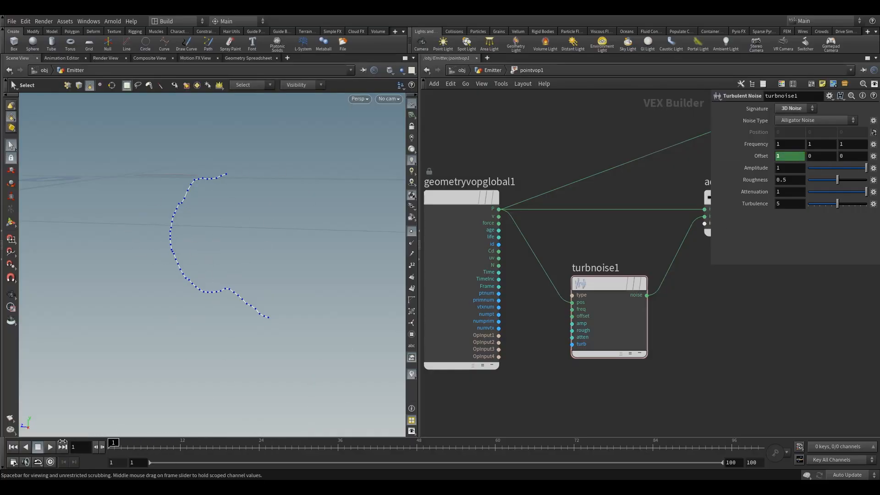
left_click(40, 448)
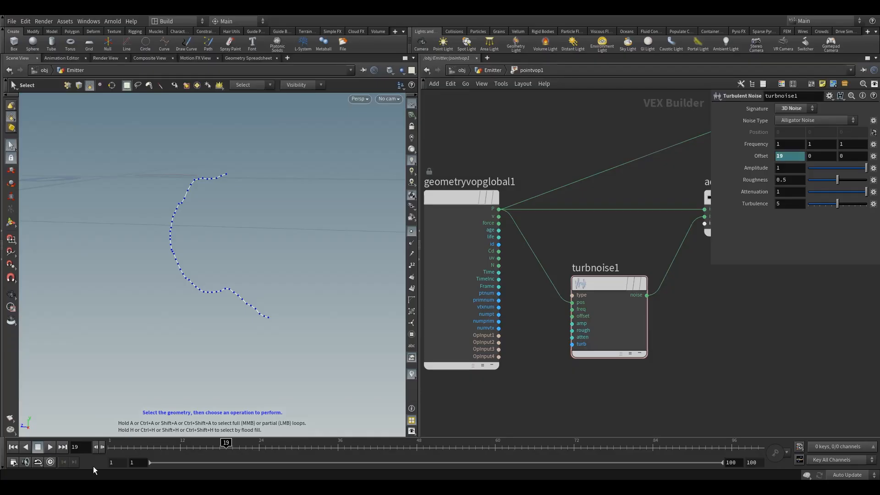
Enable real-time playback, play the animation briefly and return to the first frame
left_click(50, 462)
left_click(49, 449)
left_click(36, 449)
left_click(13, 447)
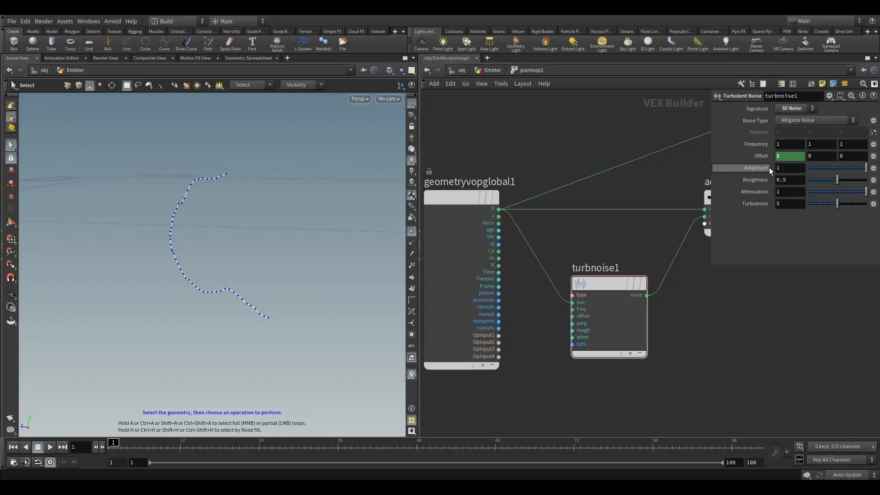
Delete the channels from turbnoise1's Offset and promote its offset input to a parameter
right_click(761, 158)
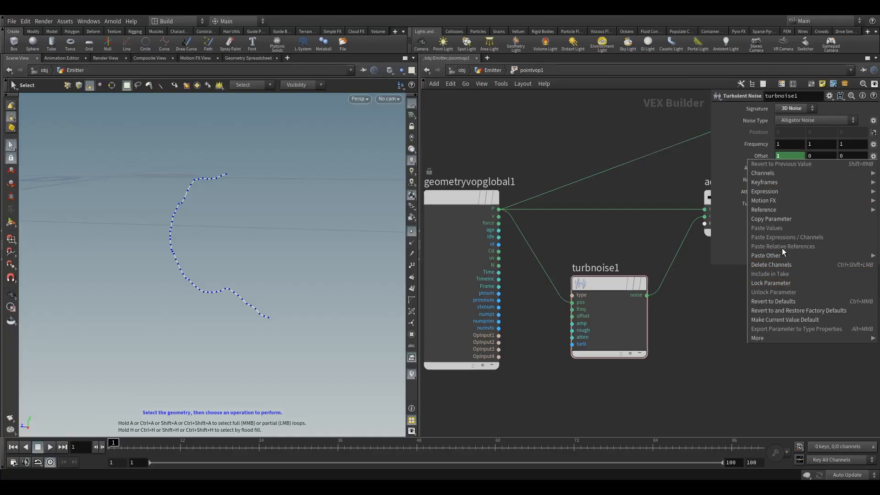
left_click(776, 264)
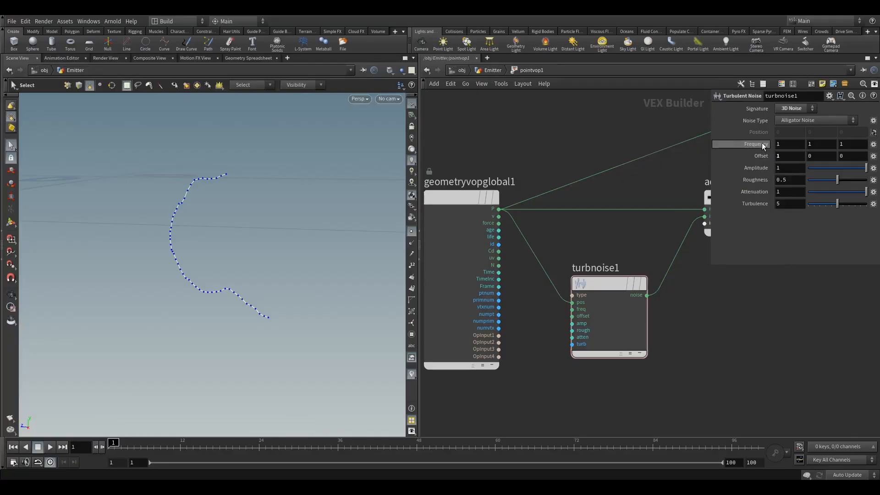
right_click(572, 317)
left_click(585, 322)
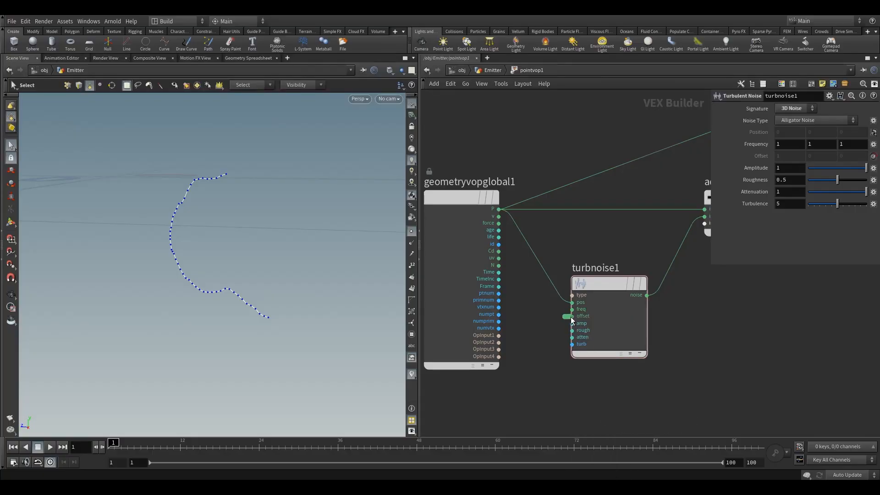
Expand the promoted offset input into a full Parameter node and place it below turbnoise1
left_click(566, 317)
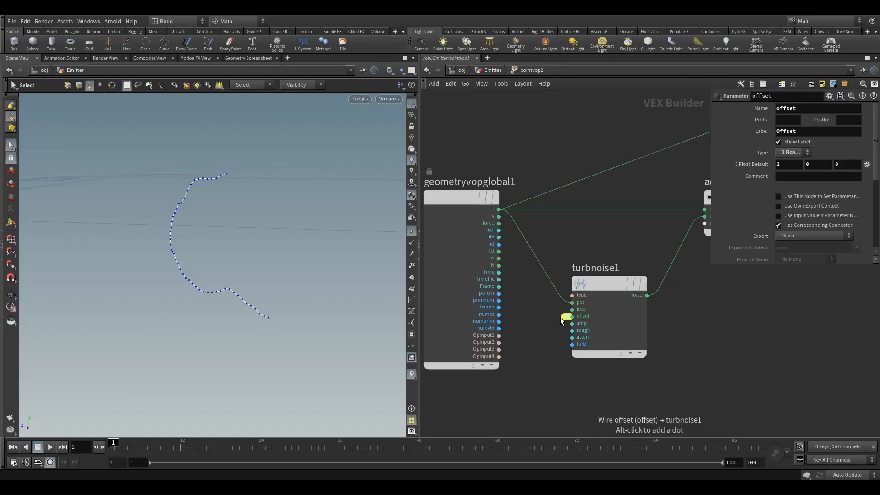
left_click(566, 317)
left_click_drag(496, 246, 533, 395)
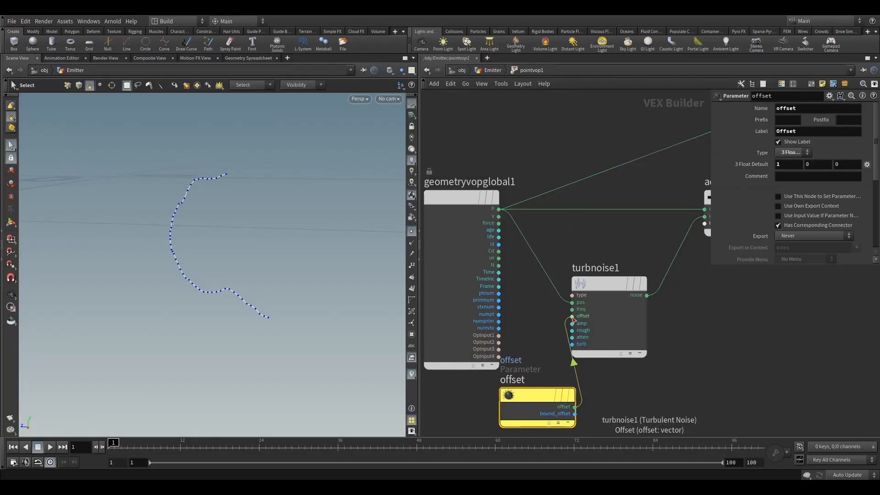
Return to the Emitter network and set the first component of pointvop1's promoted Offset to $F
left_click(489, 70)
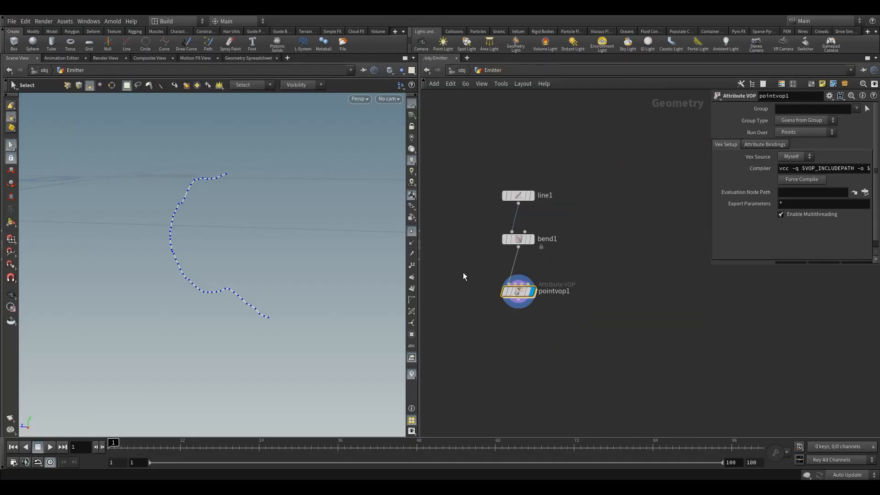
scroll(798, 213, "down", 1)
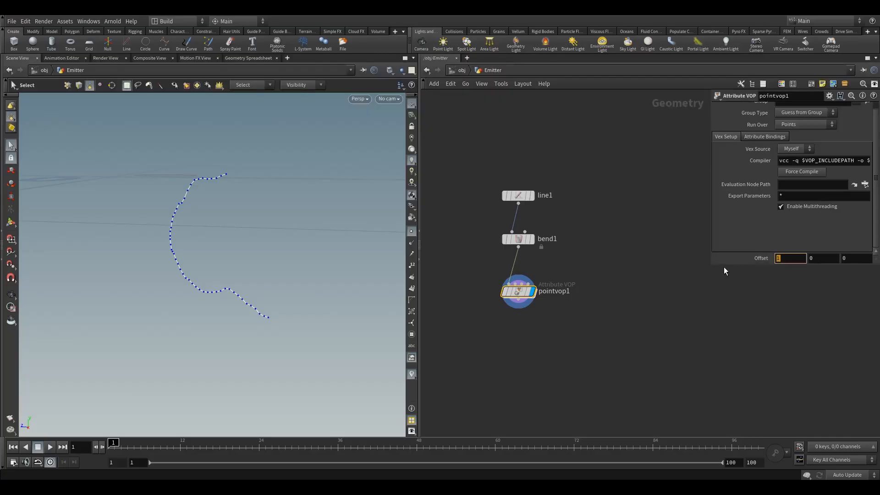
type("$F")
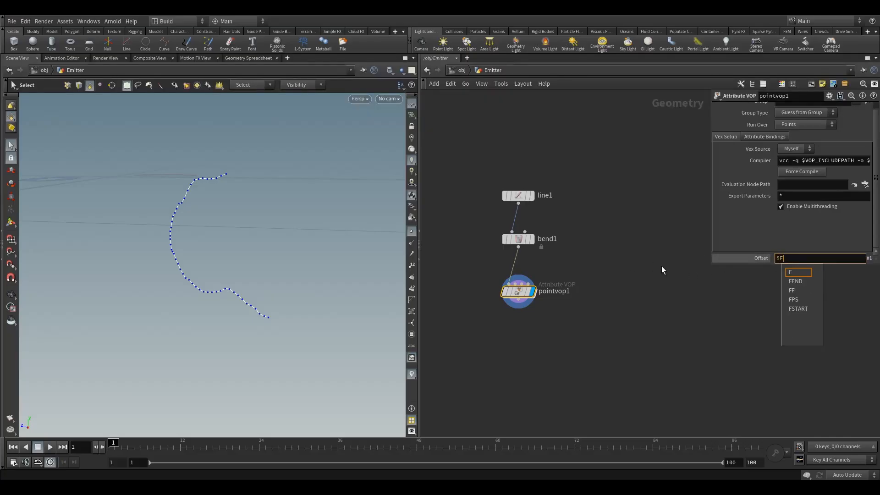
key("Return")
Play the animation, rewind to frame 1 and examine the curve from a higher angle
left_click(50, 447)
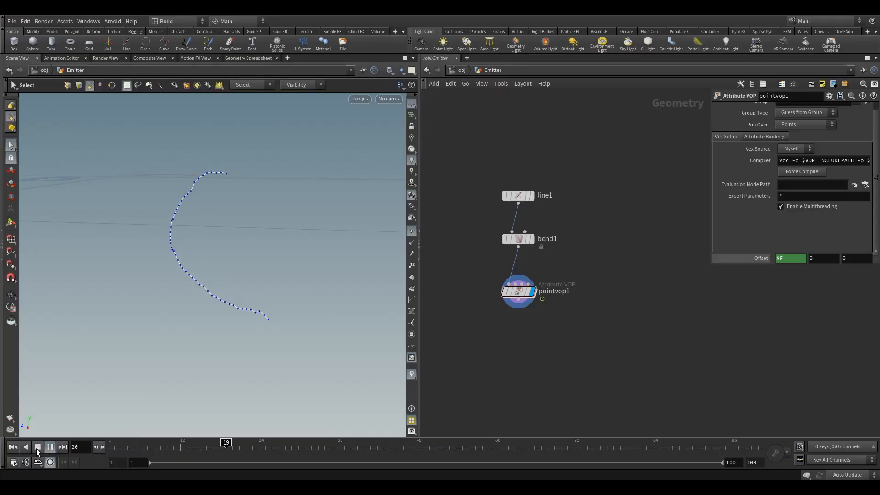
left_click(38, 447)
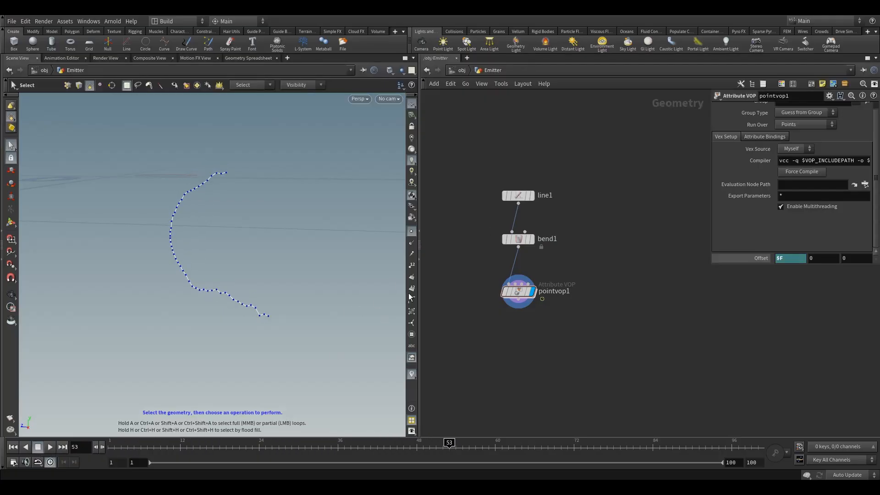
left_click_drag(449, 447, 110, 439)
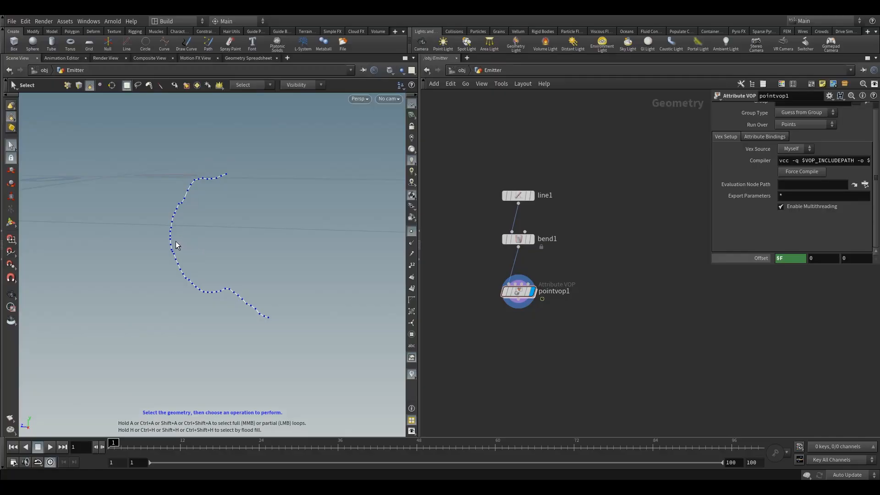
left_click_drag(211, 226, 224, 201, "alt")
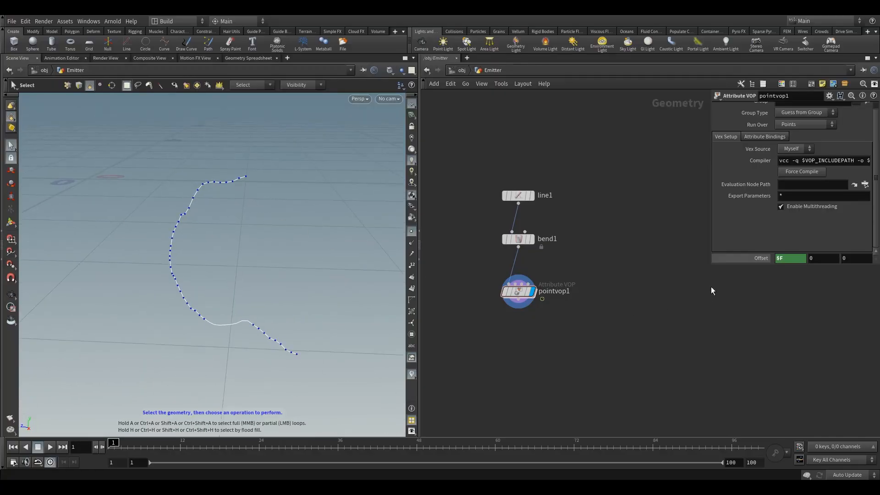
left_click_drag(224, 274, 233, 257, "alt")
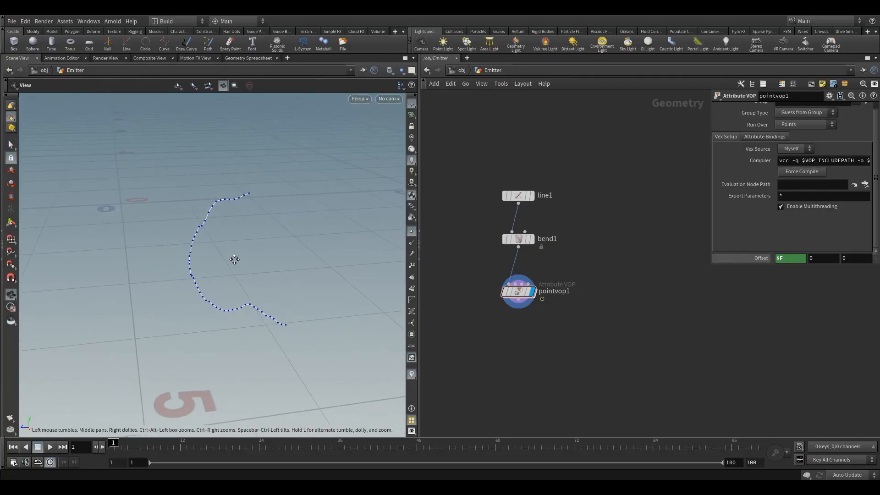
Delete the channels from pointvop1's Offset so it no longer uses the frame expression
mouse_move(112, 445)
left_mouse_down()
mouse_move(333, 444)
mouse_move(110, 443)
left_mouse_up()
right_click(786, 263)
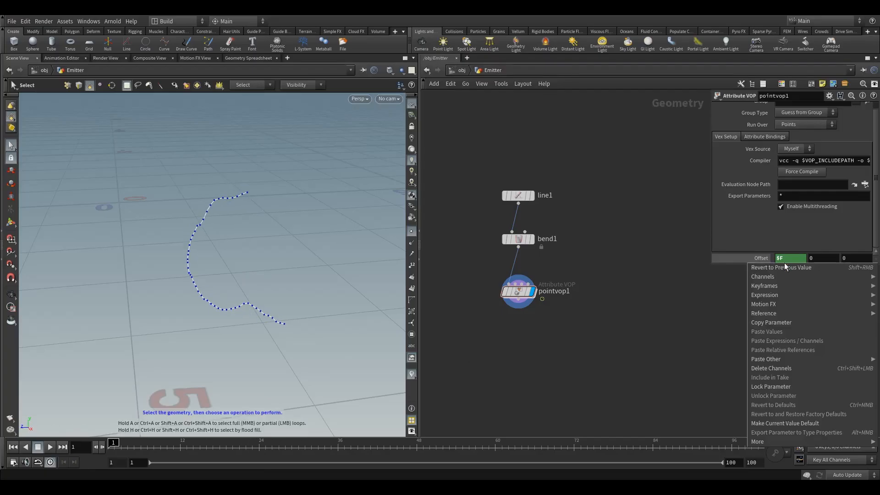
left_click(771, 367)
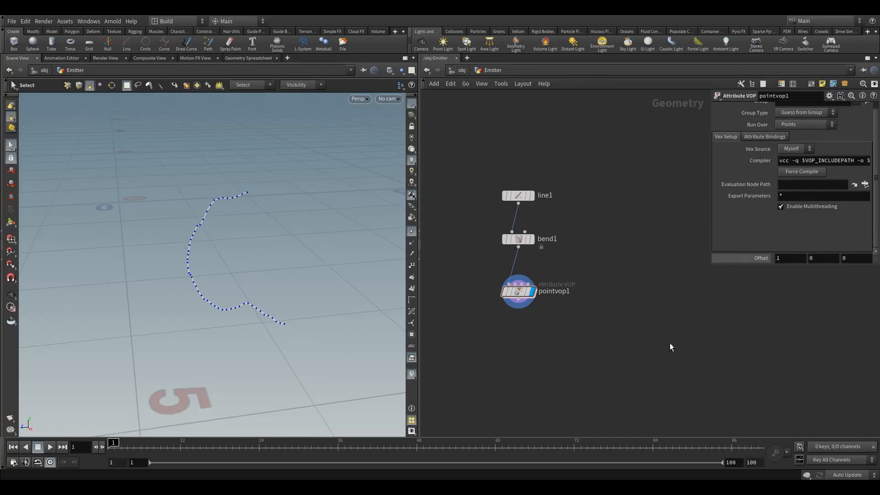
Go inside pointvop1 and promote turbnoise1's freq and amp inputs to parameters
double_click(518, 291)
scroll(573, 298, "up", 5)
scroll(592, 294, "up", 1)
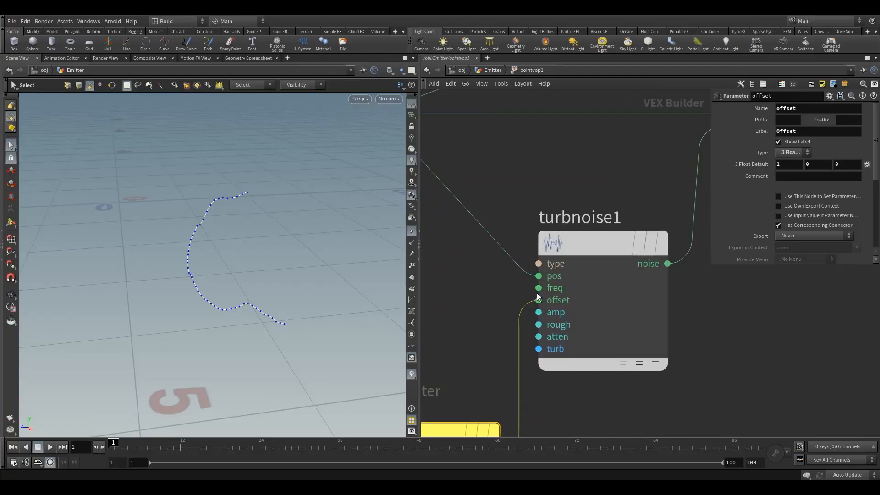
right_click(539, 289)
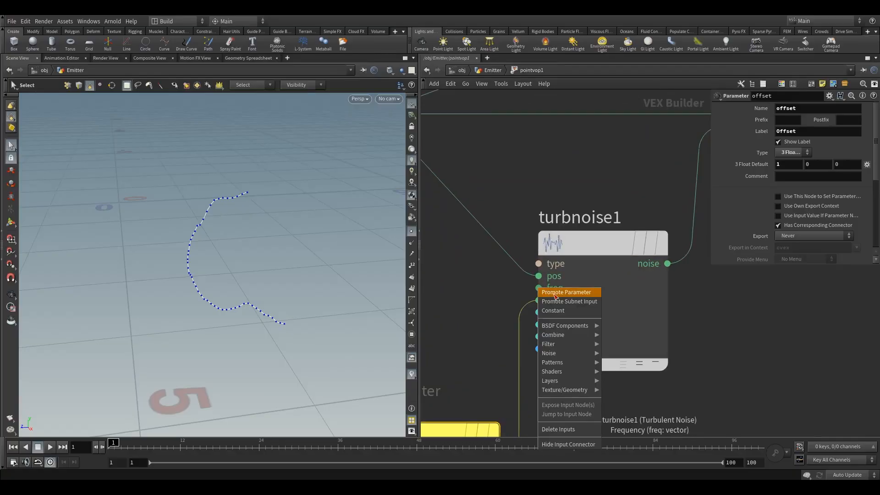
left_click(555, 293)
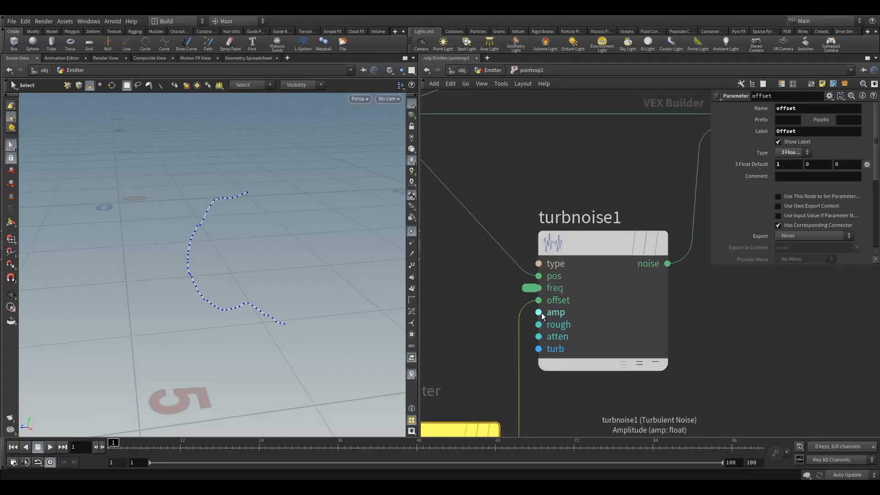
right_click(540, 314)
left_click(558, 319)
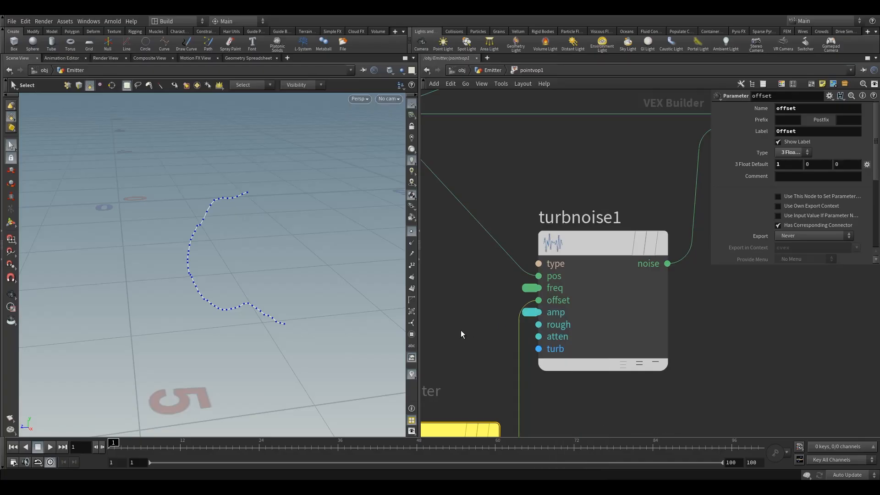
Promote turbnoise1's rough, atten and turb inputs, return to the Emitter network and enlarge the parameter area to show all promoted values
middle_click_drag(462, 334, 522, 316)
right_click(591, 314)
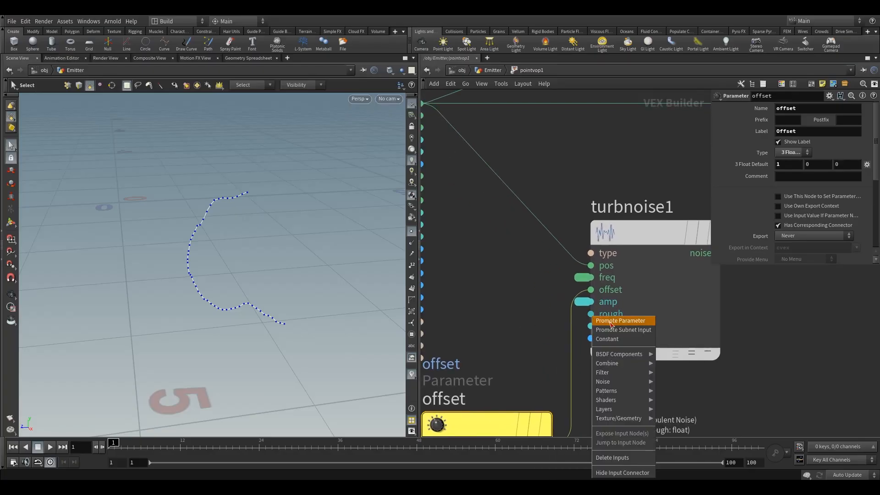
left_click(595, 320)
right_click(591, 327)
left_click(601, 319)
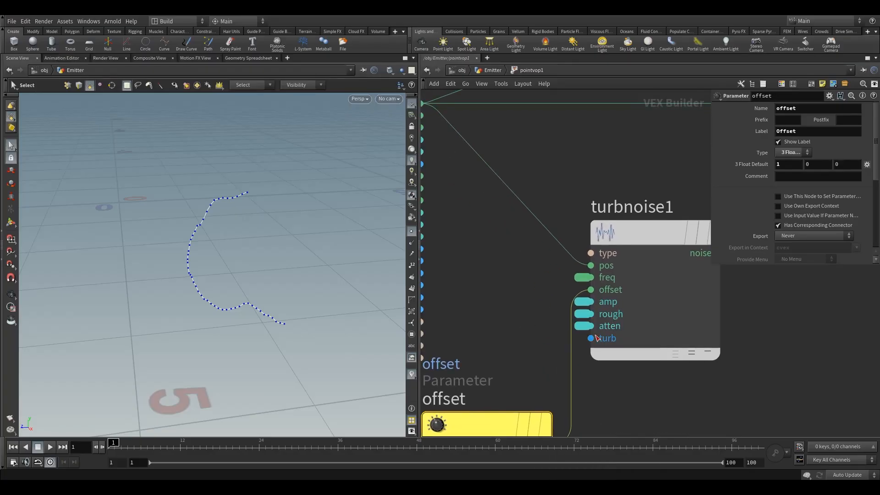
right_click(590, 338)
left_click(612, 322)
key("u")
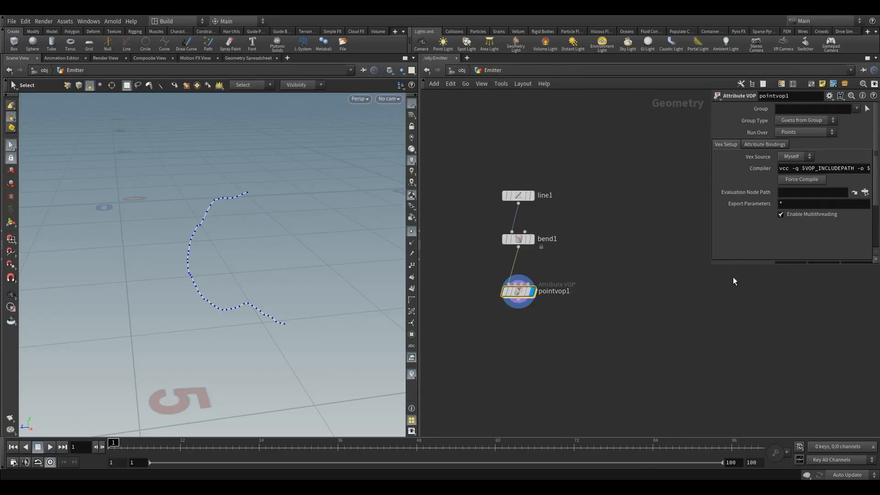
left_click_drag(735, 266, 738, 391)
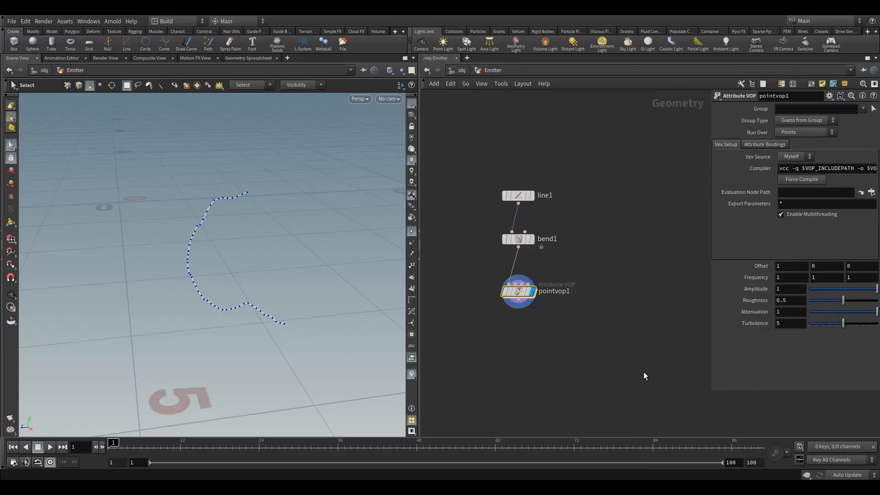
Set pointvop1's Amplitude to 2
middle_click_drag(581, 359, 610, 356)
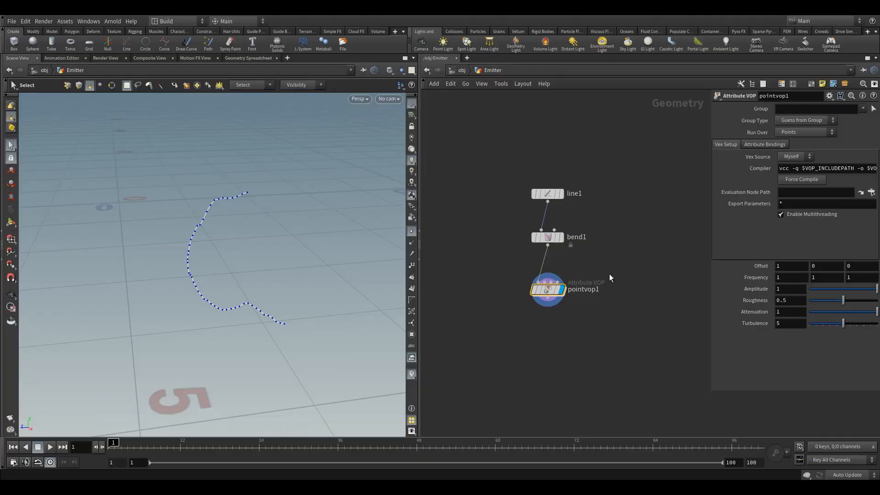
mouse_move(864, 289)
left_mouse_down()
mouse_move(824, 290)
mouse_move(876, 289)
left_mouse_up()
mouse_move(798, 289)
middle_mouse_down()
mouse_move(798, 275)
mouse_move(798, 289)
mouse_move(869, 290)
mouse_move(782, 294)
middle_mouse_up()
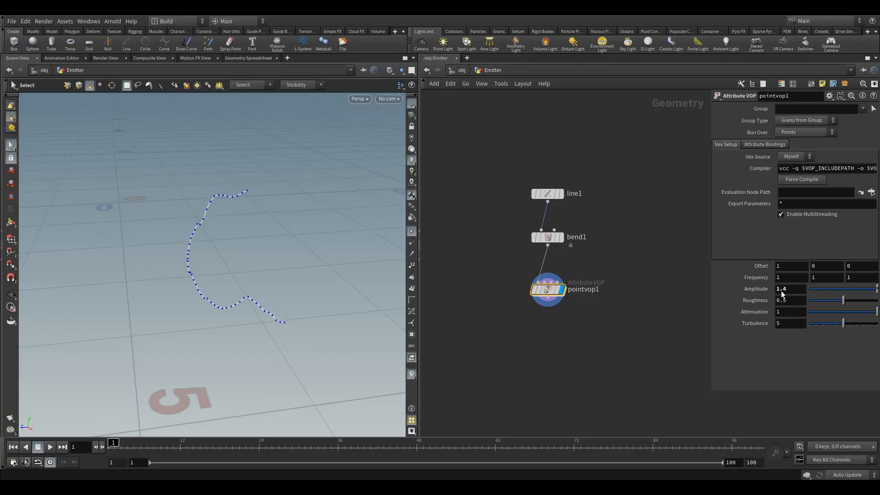
left_click_drag(792, 290, 705, 297)
type("2")
key("Return")
Raise pointvop1's Roughness to 0.852
left_click_drag(840, 302, 859, 319)
left_click_drag(859, 319, 860, 319)
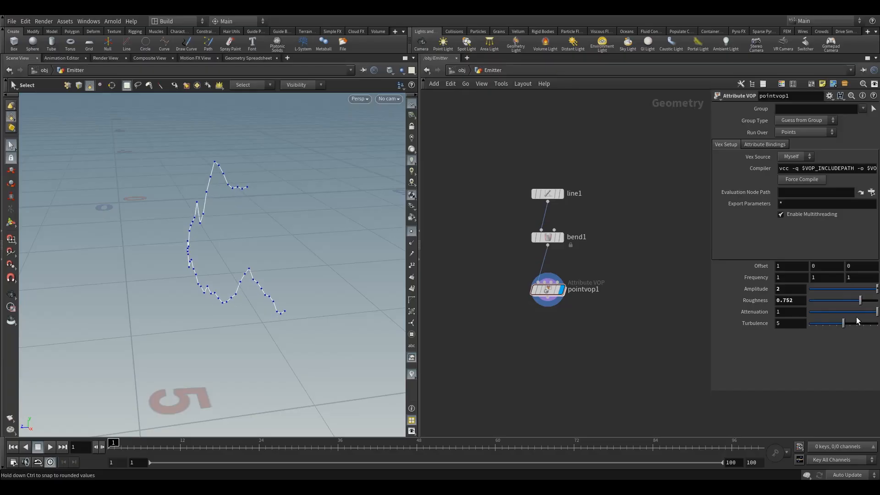
double_click(784, 302)
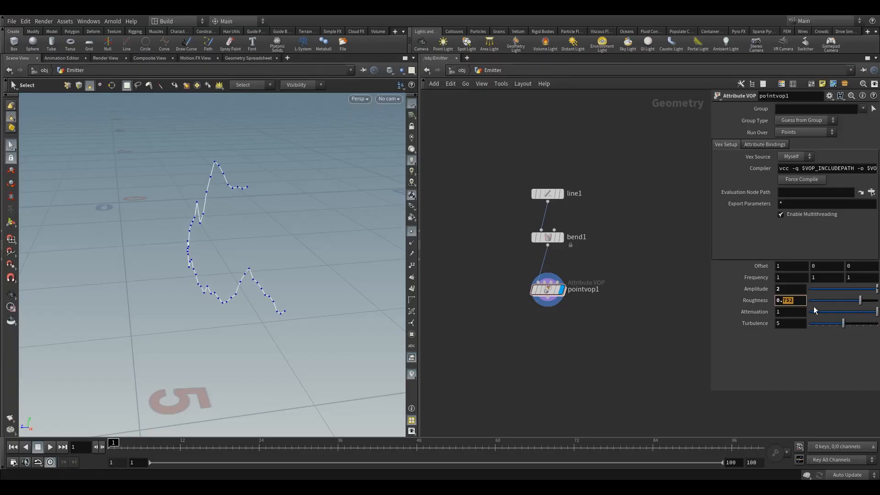
type("852")
key("Return")
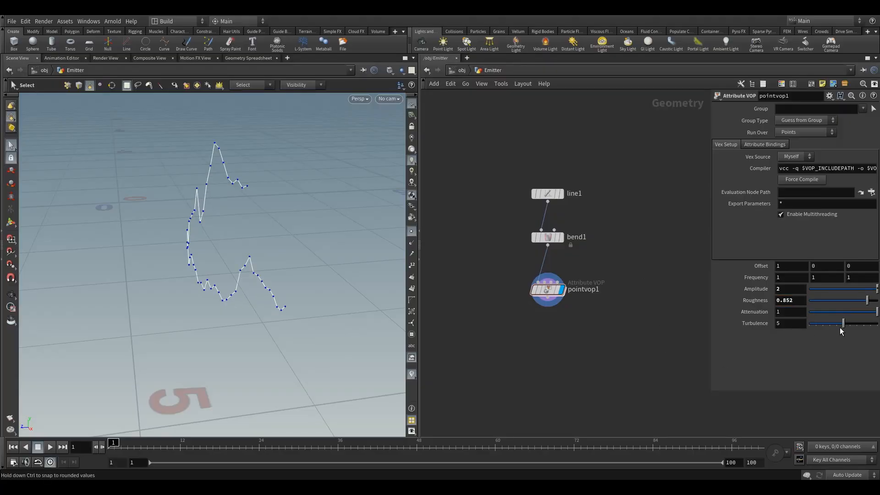
Lower pointvop1's Turbulence to 1 and all three Frequency components to 0.3
left_click_drag(845, 324, 815, 332)
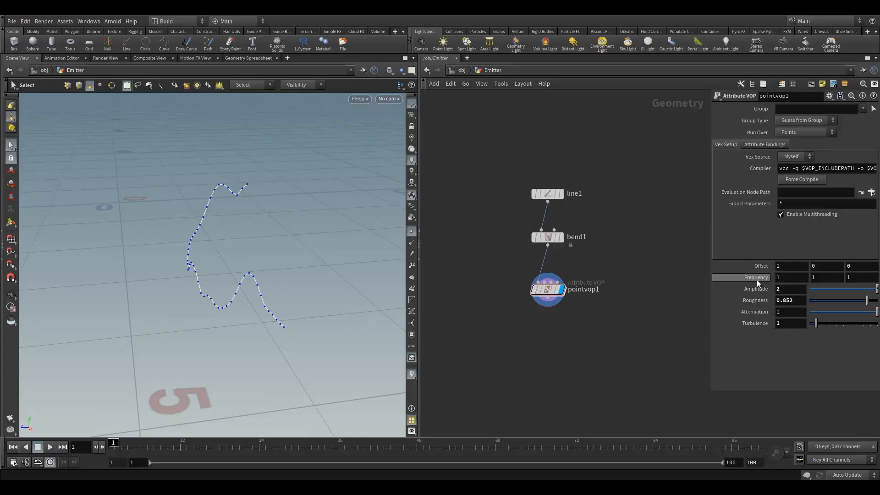
middle_click_drag(757, 279, 723, 281)
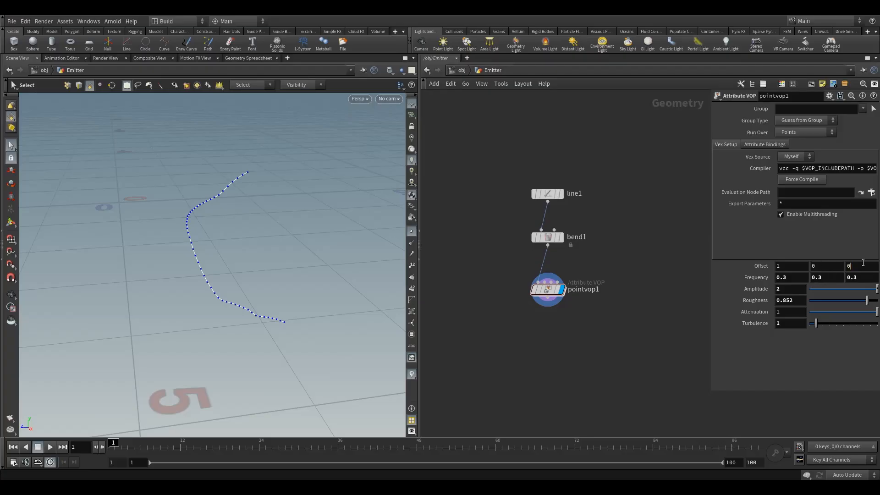
Set the first component of pointvop1's Offset to 0 and the third component to 5.08
left_click_drag(788, 266, 772, 267)
type("0")
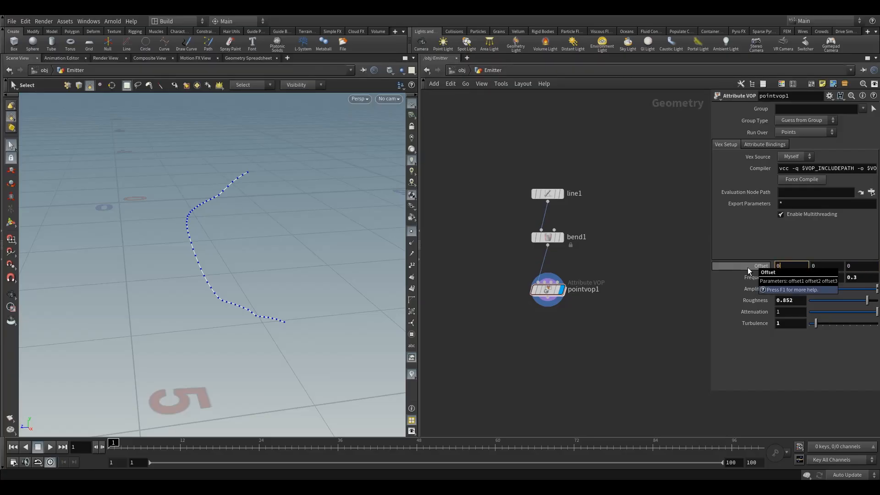
key("Return")
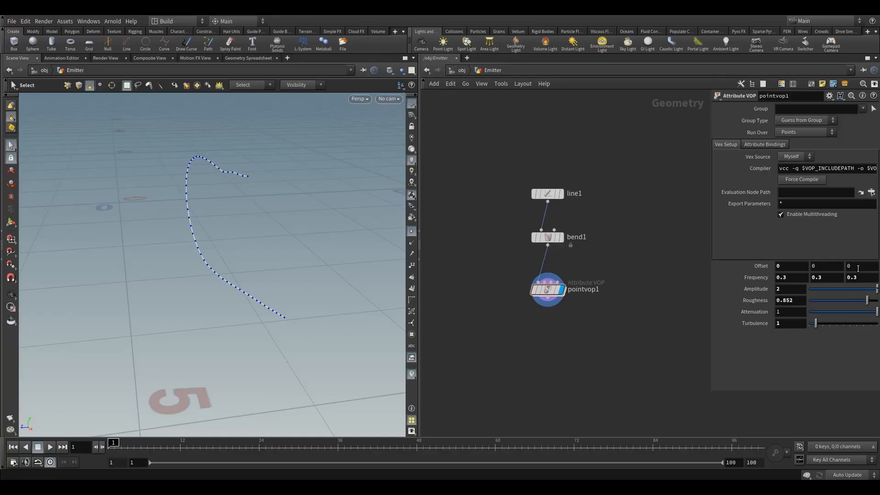
mouse_move(858, 268)
middle_mouse_down()
mouse_move(873, 266)
mouse_move(863, 269)
middle_mouse_up()
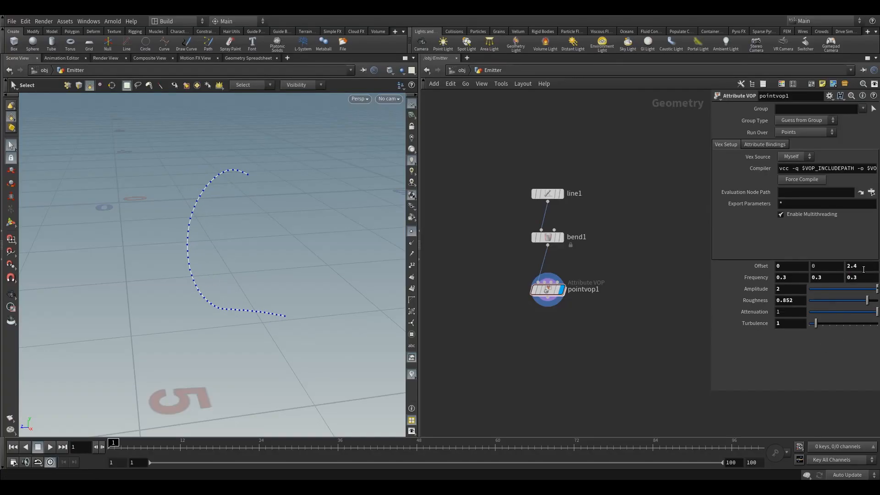
left_click(863, 266)
mouse_move(863, 267)
middle_mouse_down()
mouse_move(879, 267)
mouse_move(861, 279)
middle_mouse_up()
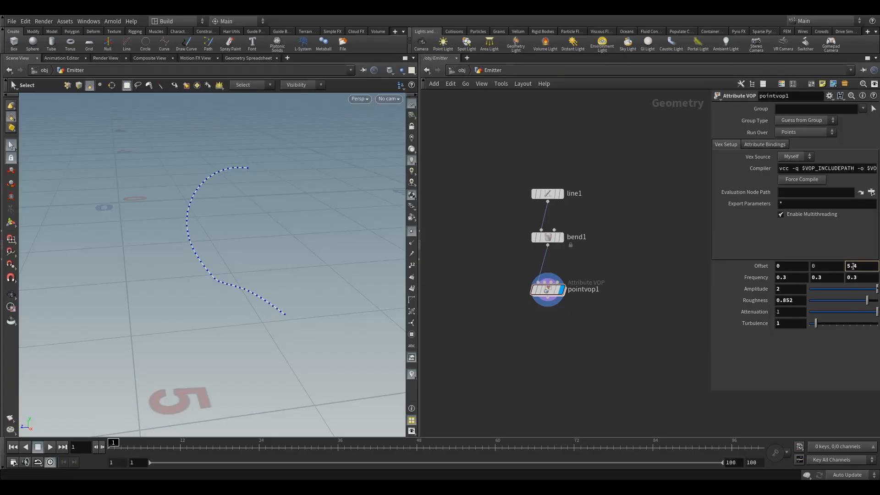
double_click(853, 266)
type("08")
key("Return")
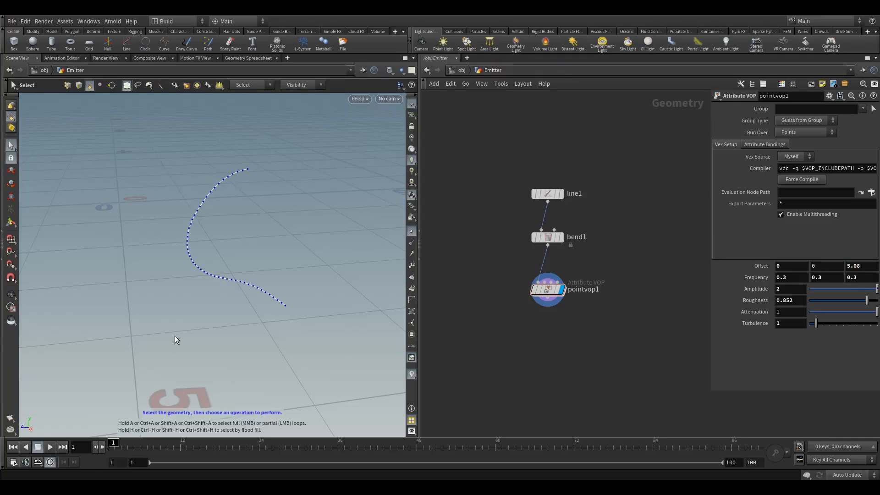
Check the curve from a lower angle and change the third Offset component to -5.08
key("Escape")
mouse_move(257, 273)
left_mouse_down()
mouse_move(224, 247)
mouse_move(182, 269)
mouse_move(245, 245)
mouse_move(257, 263)
left_mouse_up()
key("s")
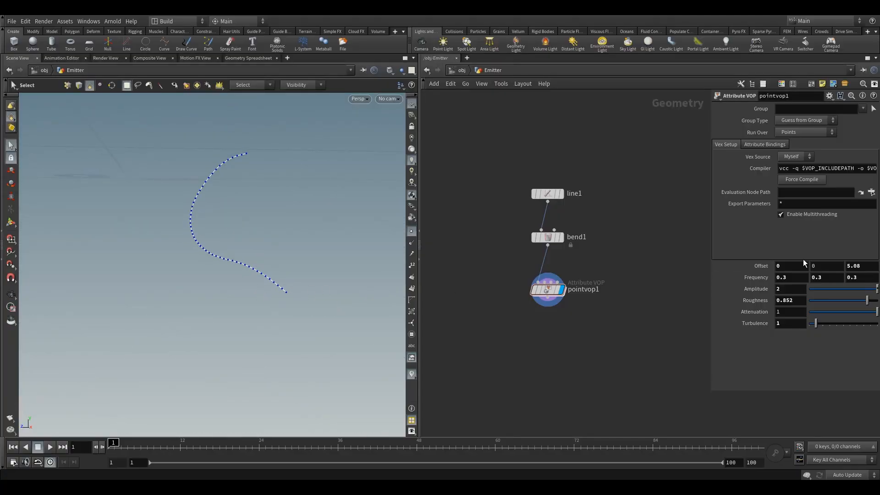
left_click(846, 266)
type("-*")
key("BackSpace")
key("Return")
key("alt")
mouse_move(270, 261)
left_mouse_down()
mouse_move(210, 277)
mouse_move(224, 301)
mouse_move(244, 267)
mouse_move(344, 286)
mouse_move(218, 259)
mouse_move(260, 253)
mouse_move(243, 265)
mouse_move(244, 281)
mouse_move(238, 267)
mouse_move(275, 273)
mouse_move(266, 267)
mouse_move(279, 266)
left_mouse_up()
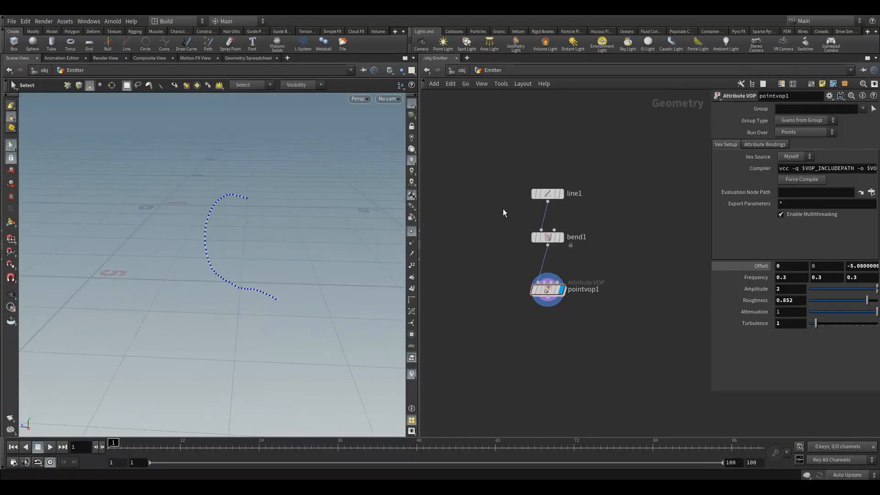
Select pointvop1 and examine the smoothed curve's shape from several viewing angles
left_click(548, 290)
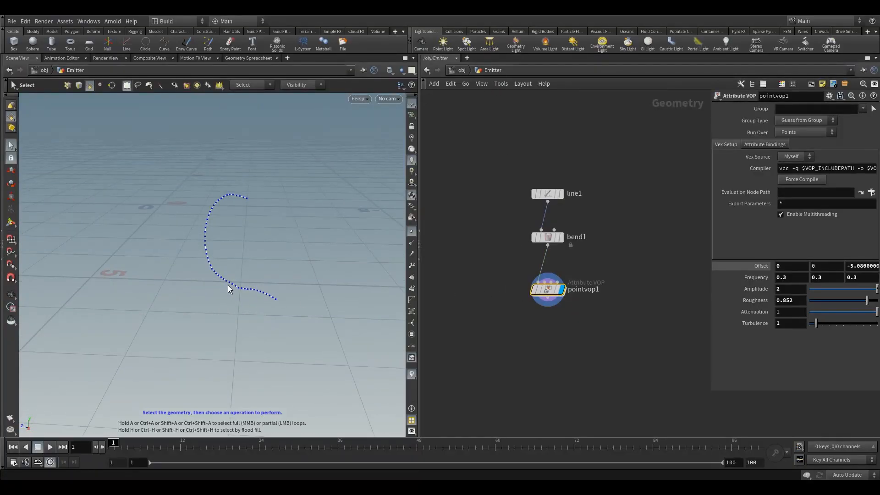
key("Escape")
left_click_drag(256, 257, 286, 233)
key("s")
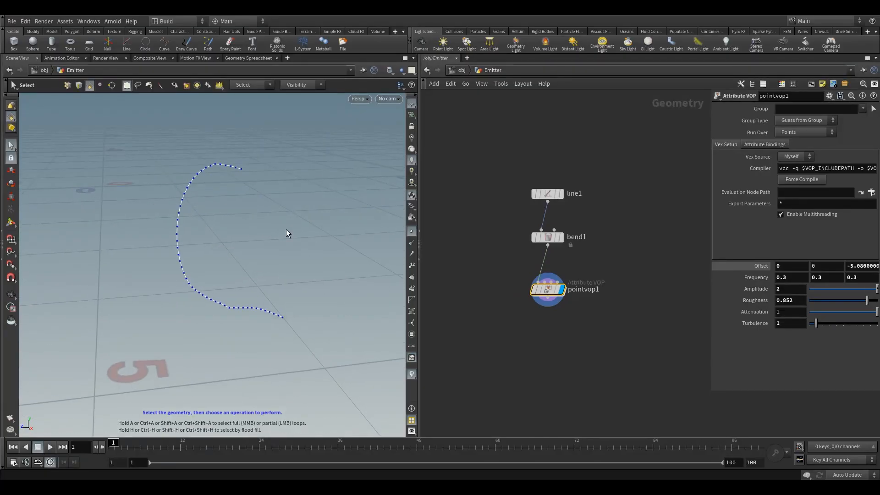
key("Escape")
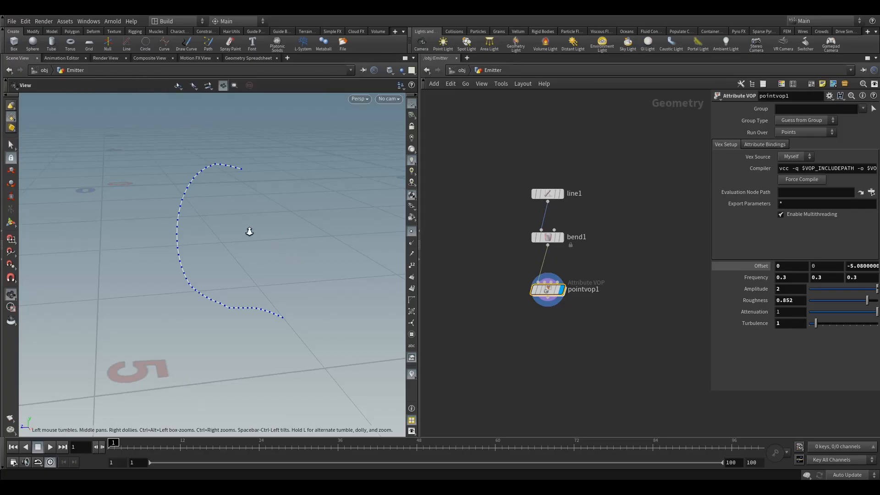
left_click_drag(250, 232, 226, 249)
key("s")
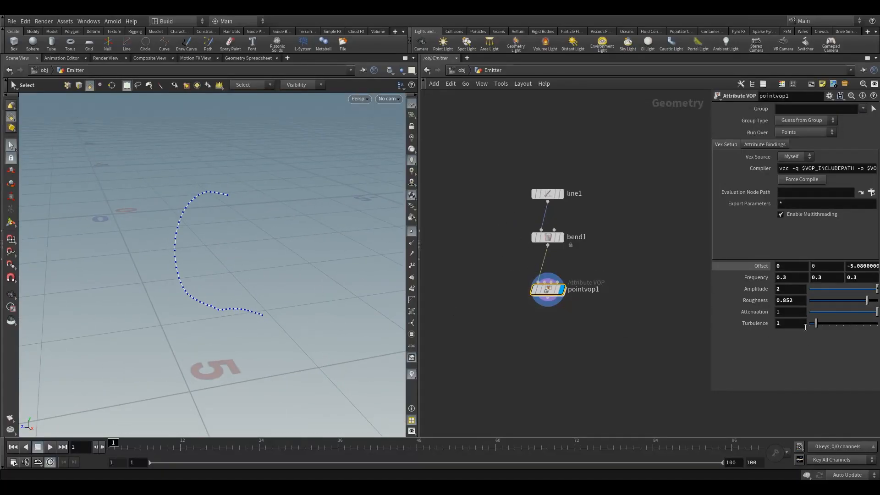
mouse_move(206, 269)
left_mouse_down("alt")
mouse_move(181, 252)
mouse_move(204, 260)
left_mouse_up("alt")
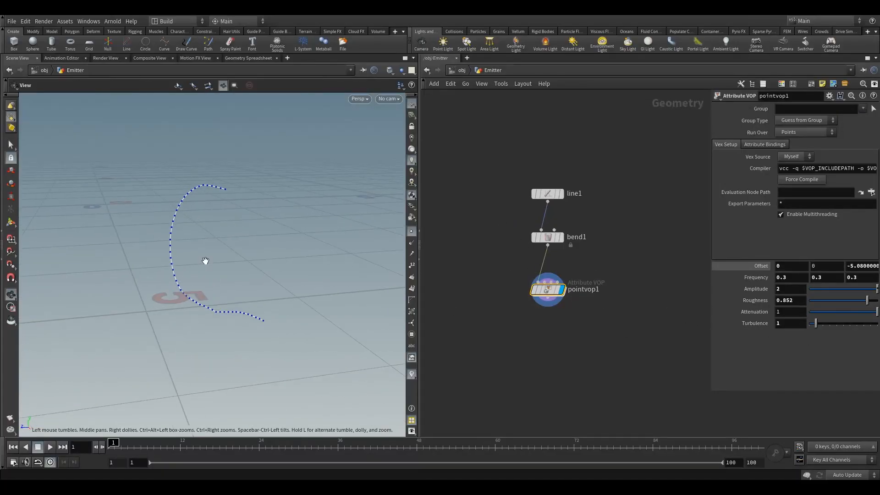